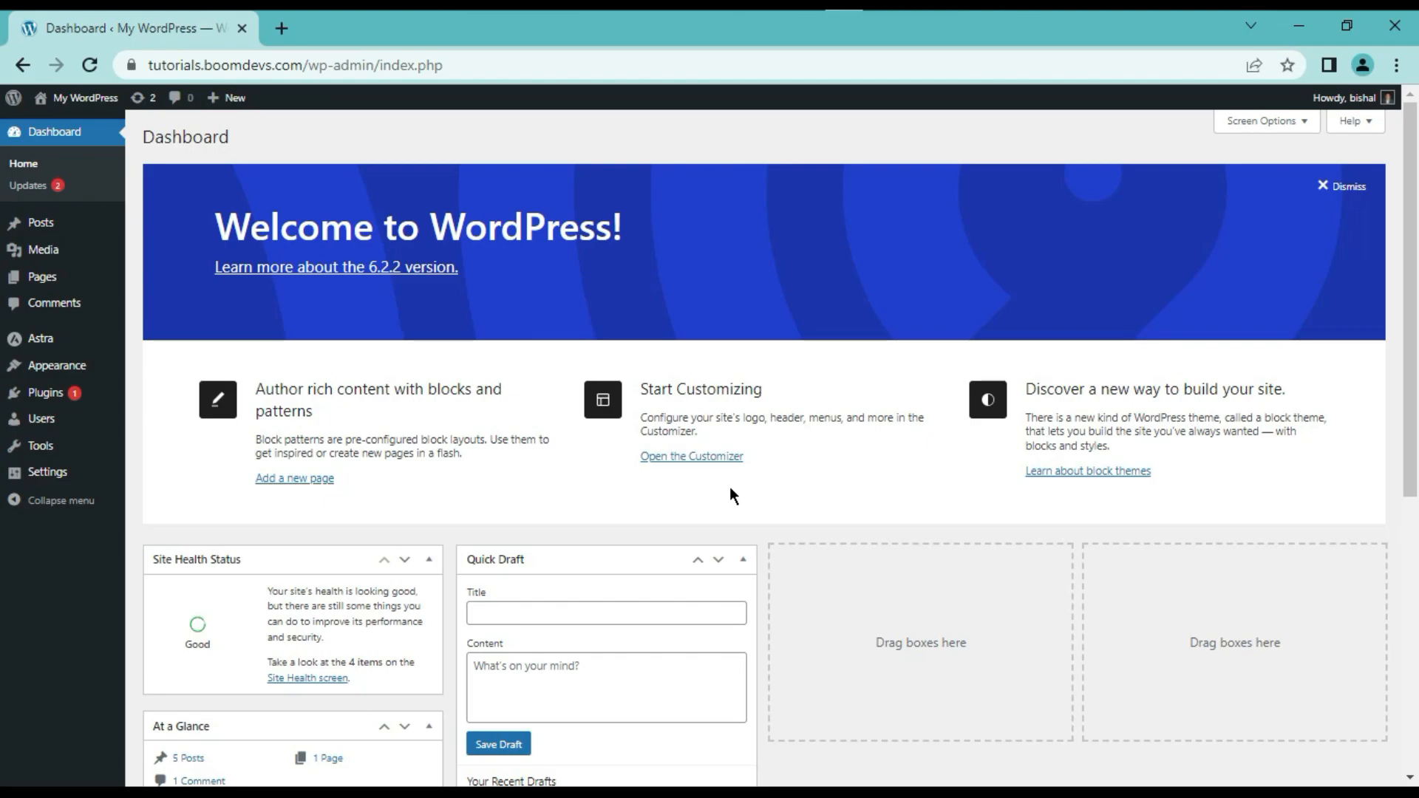
# - Open the global typography settings of the Astra theme in the WordPress Customizer
pyautogui.click(104, 368)
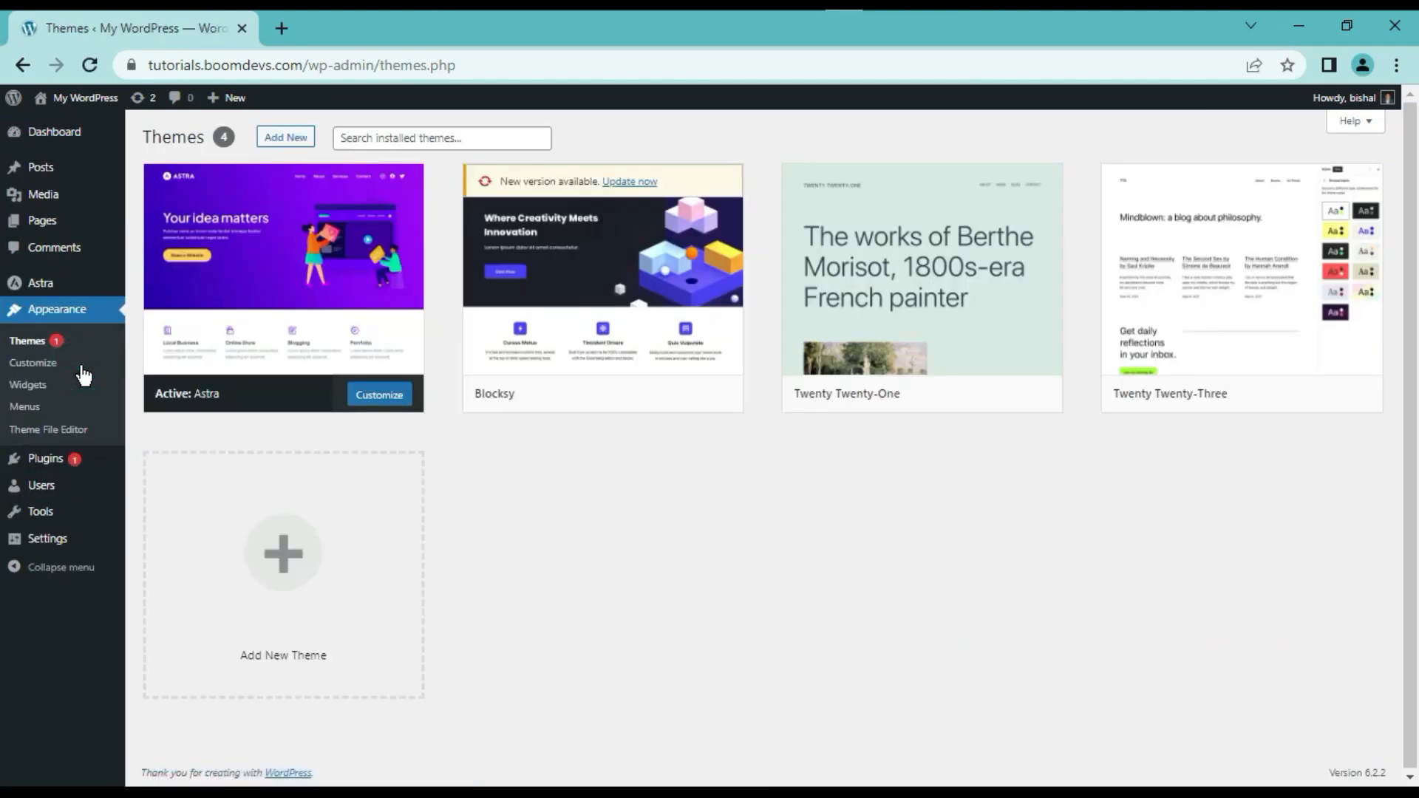
pyautogui.click(76, 364)
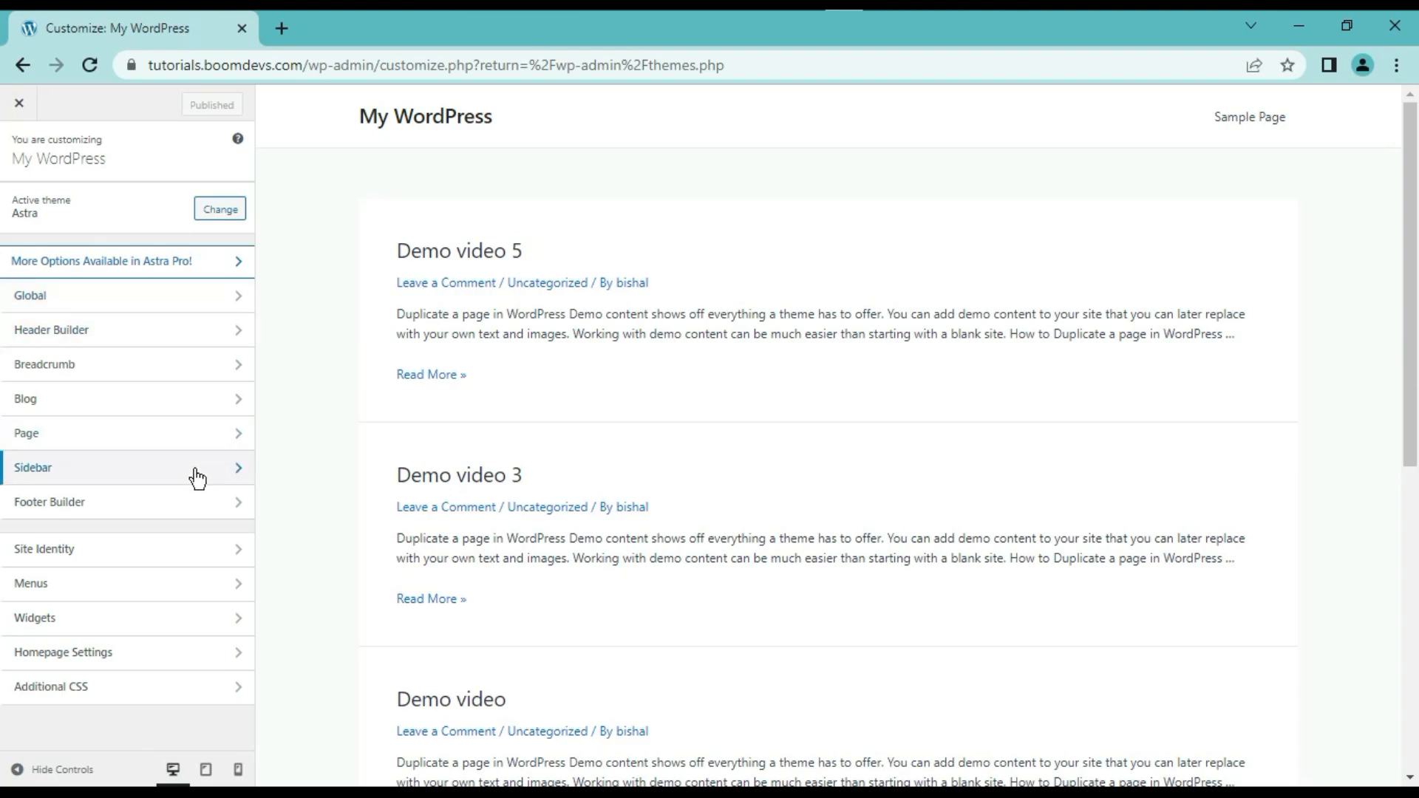
pyautogui.click(116, 301)
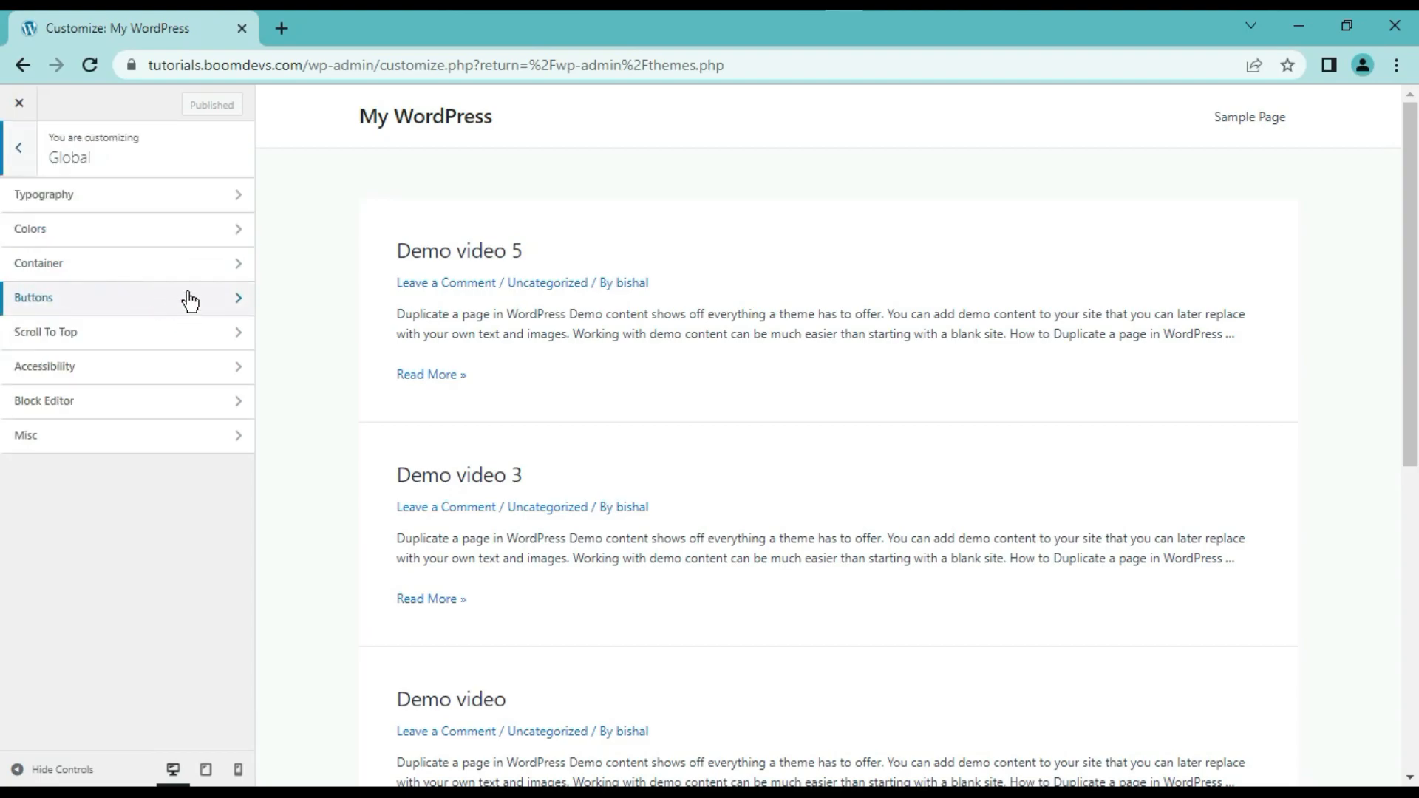
pyautogui.click(142, 207)
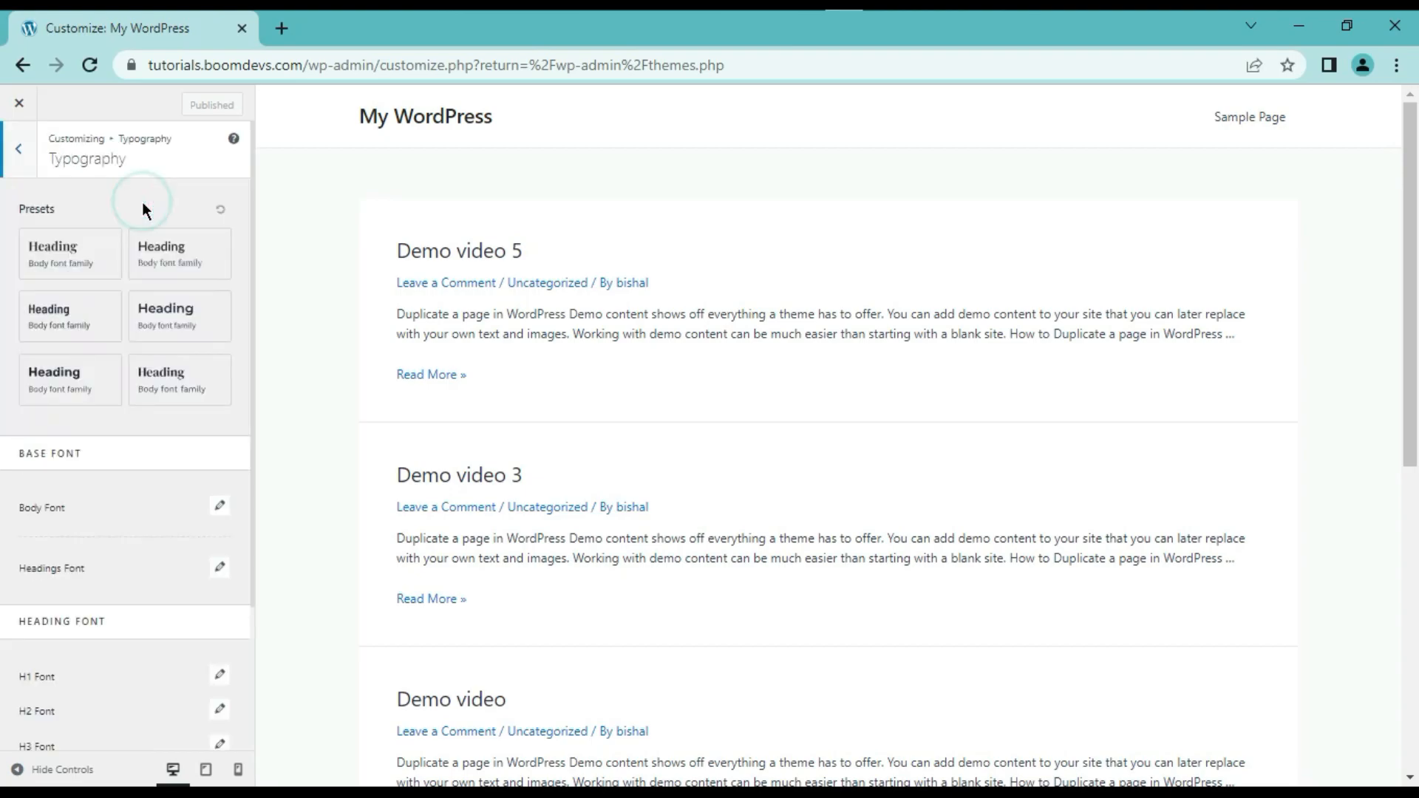
# - Try the typography presets, including Montserrat / Source Sans Pro, and apply the Rubik / Karla preset
pyautogui.click(197, 264)
pyautogui.click(164, 324)
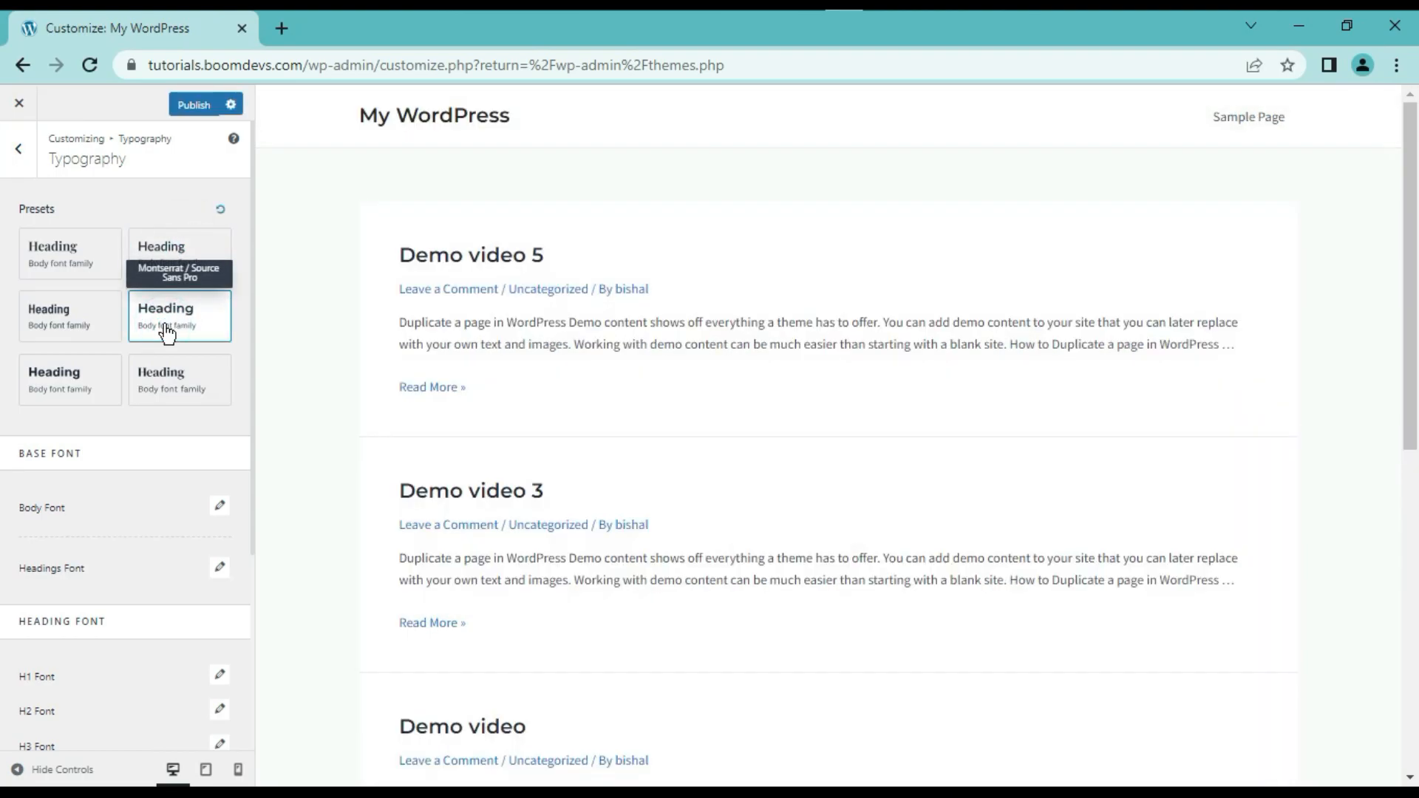
pyautogui.click(39, 385)
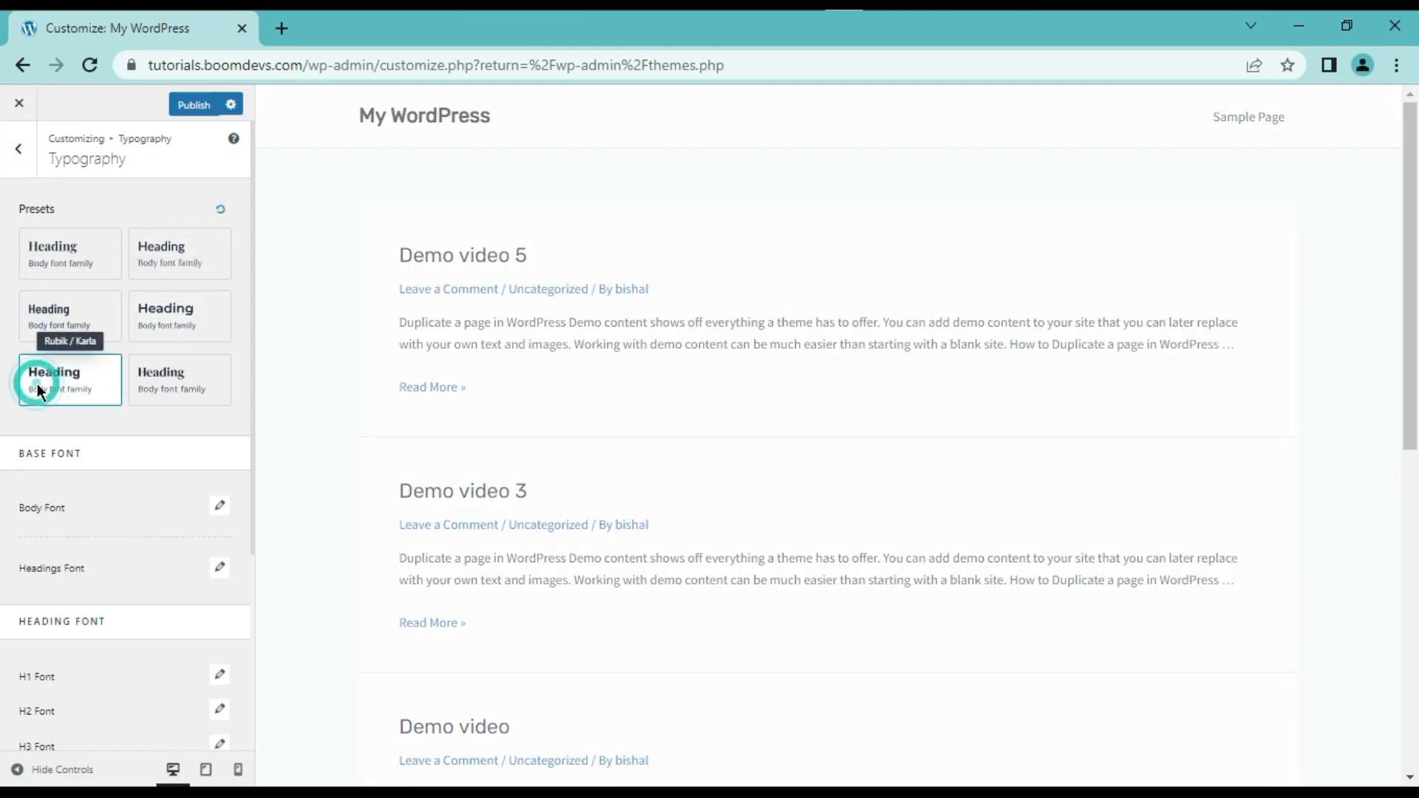
# - Set the base body font family to Acme
pyautogui.click(222, 510)
pyautogui.click(206, 372)
pyautogui.click(149, 496)
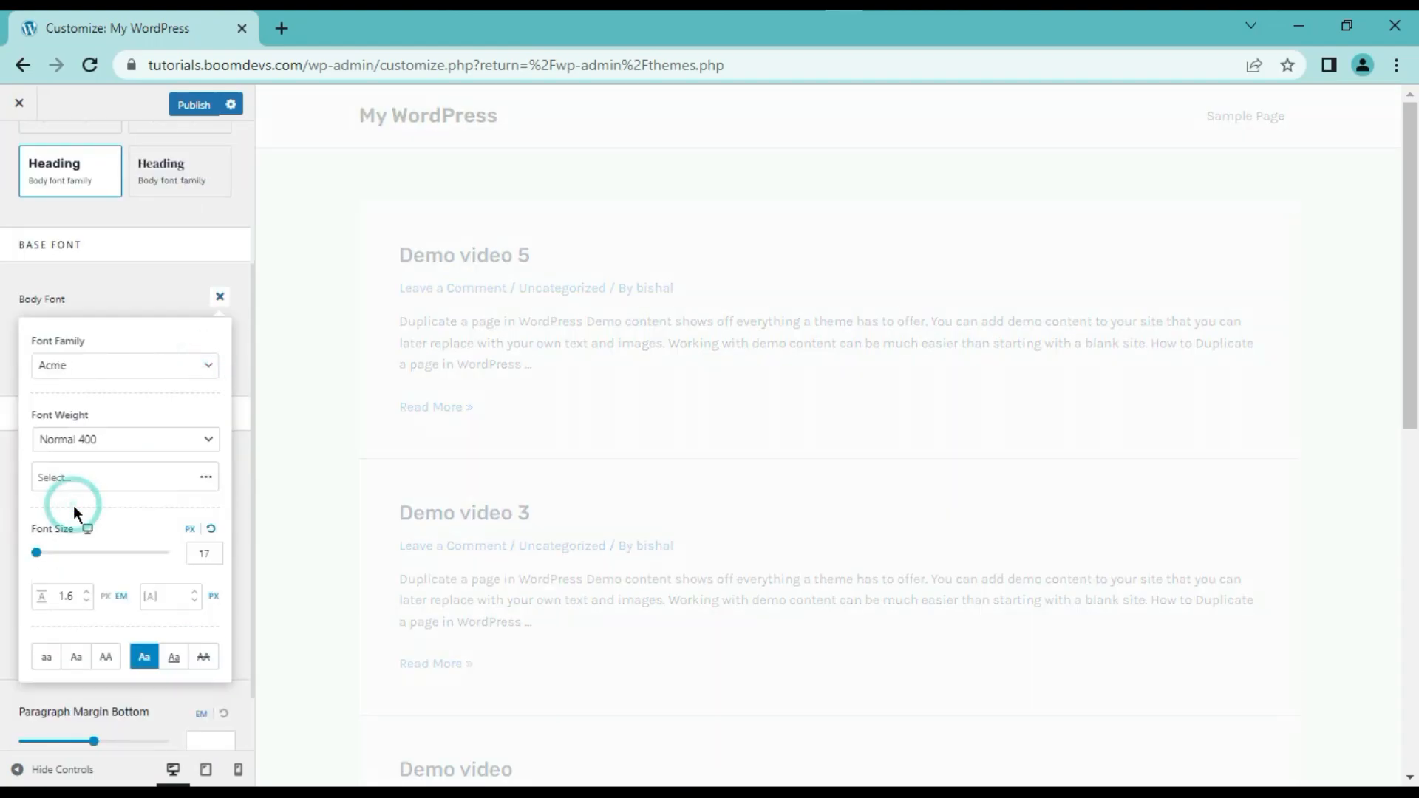
pyautogui.click(236, 348)
# - Set the base headings font family to Sriracha and publish the typography changes
pyautogui.click(220, 360)
pyautogui.click(190, 425)
pyautogui.scroll(-10, 136, 573)
pyautogui.moveTo(204, 501); pyautogui.dragTo(203, 593)
pyautogui.click(135, 575)
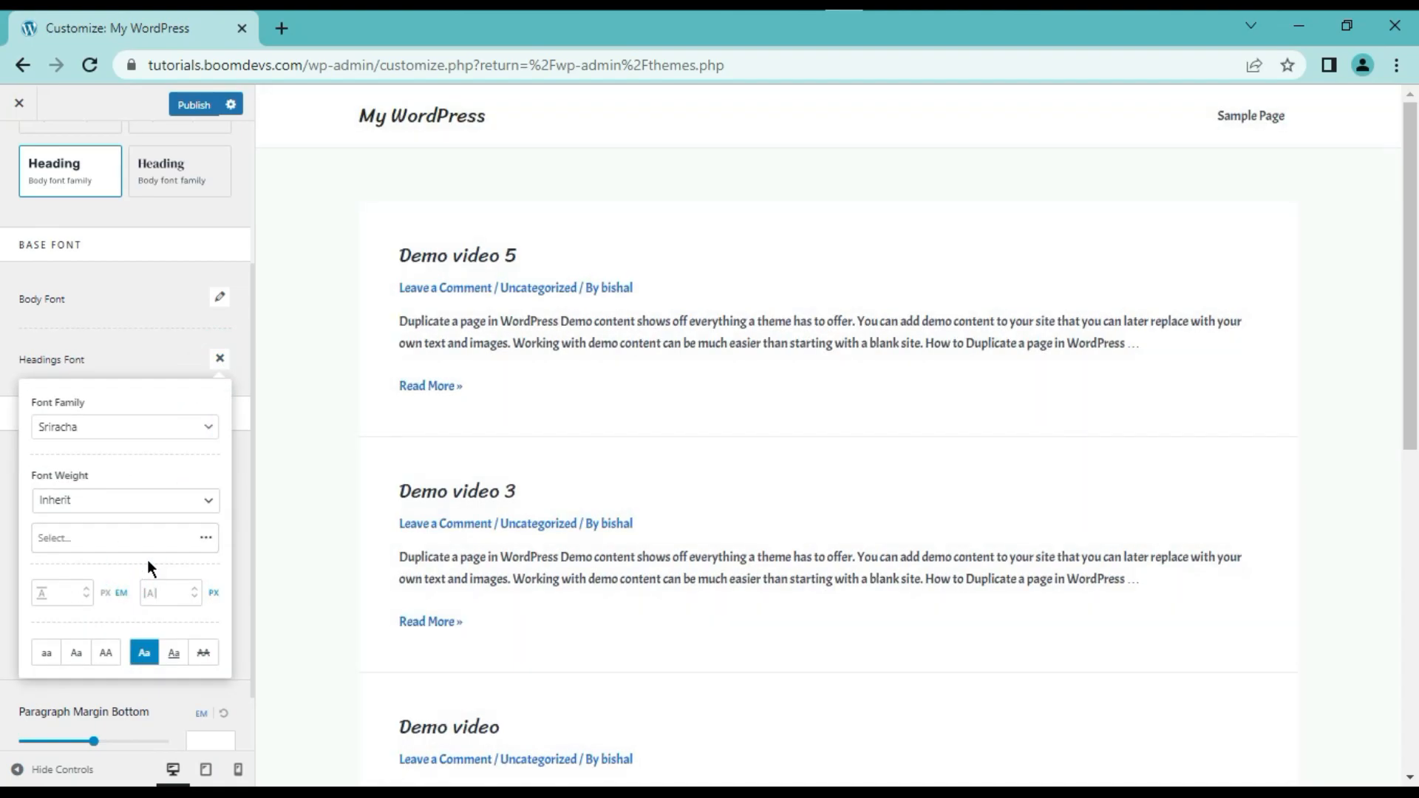
pyautogui.click(183, 349)
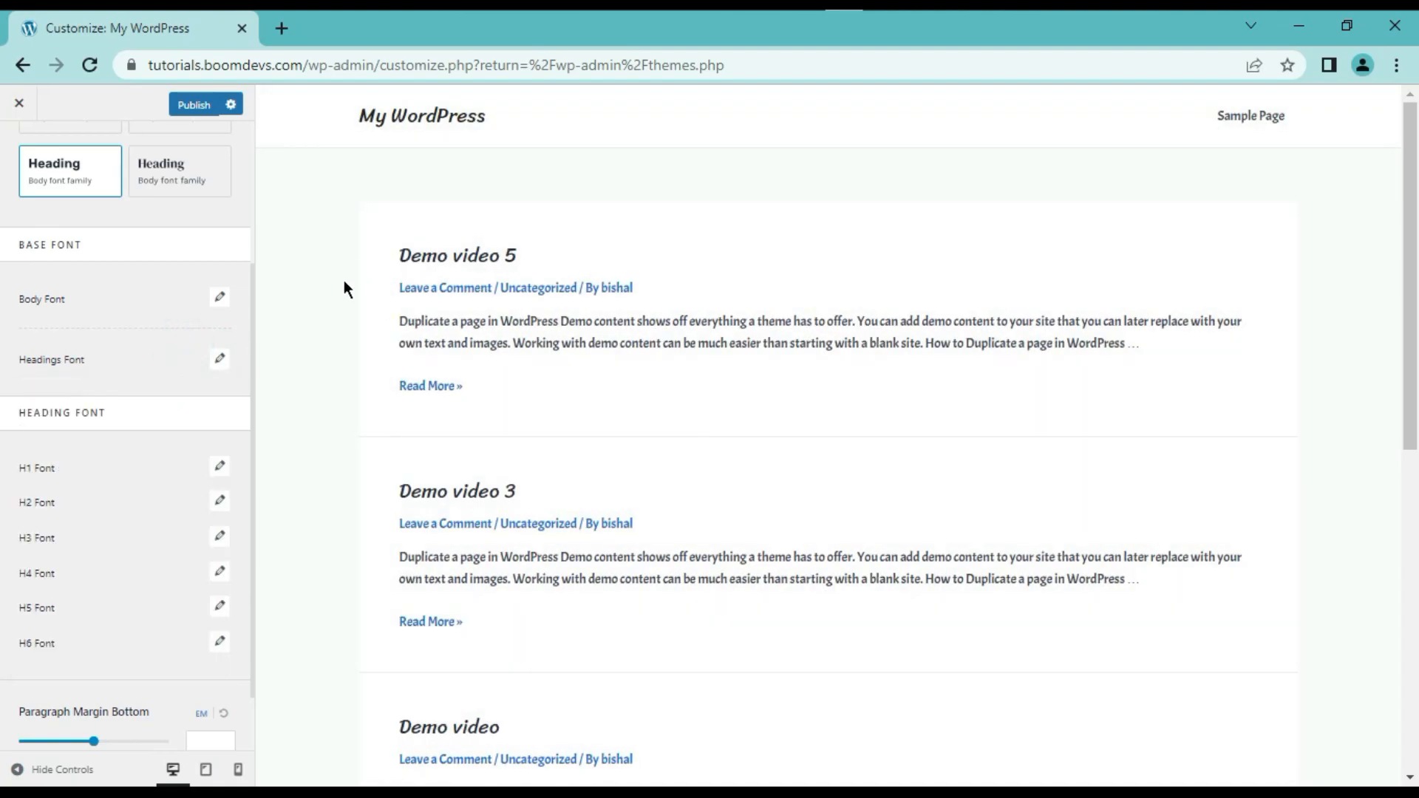
pyautogui.click(188, 106)
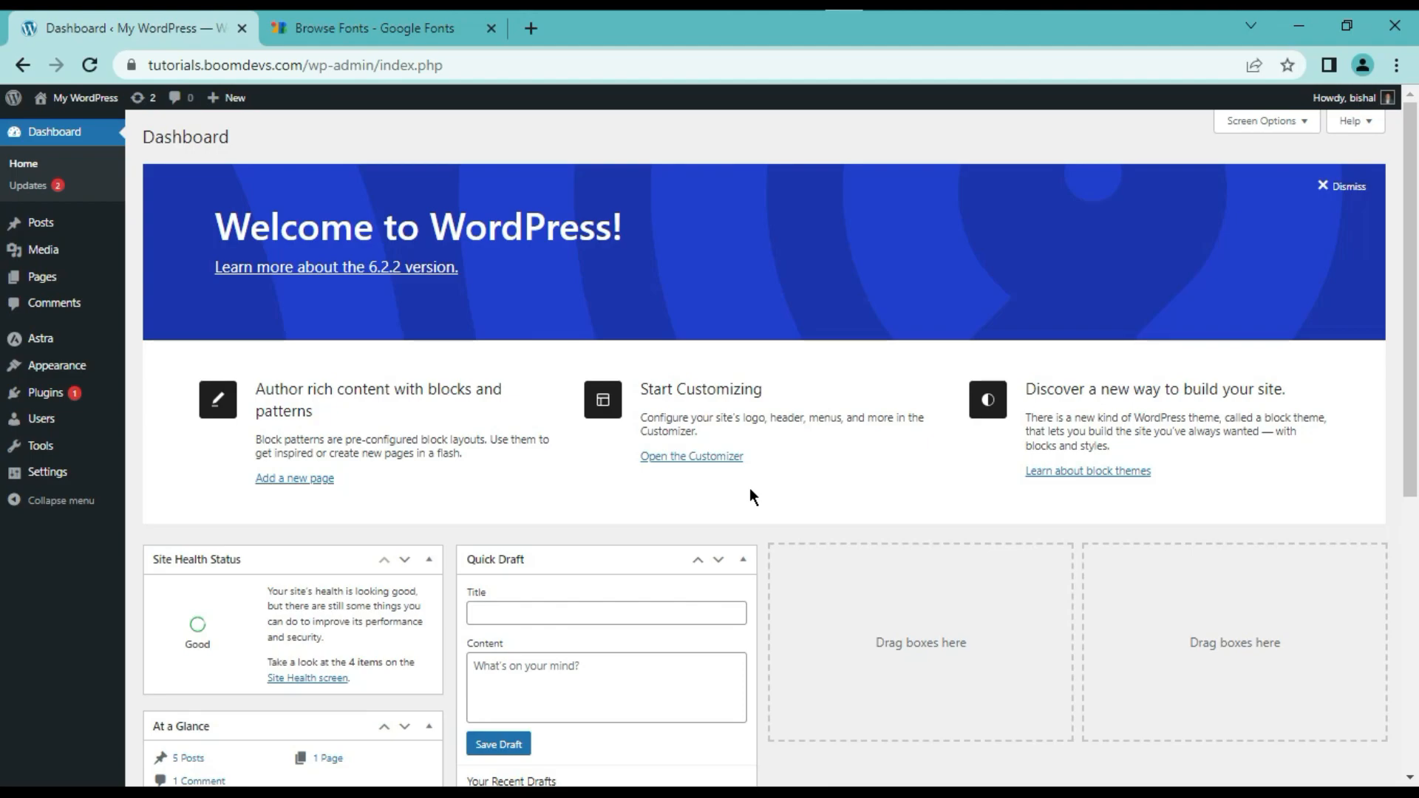
# - Switch to Google Fonts, open the Caprasimo family and select its Regular 400 style
pyautogui.click(385, 34)
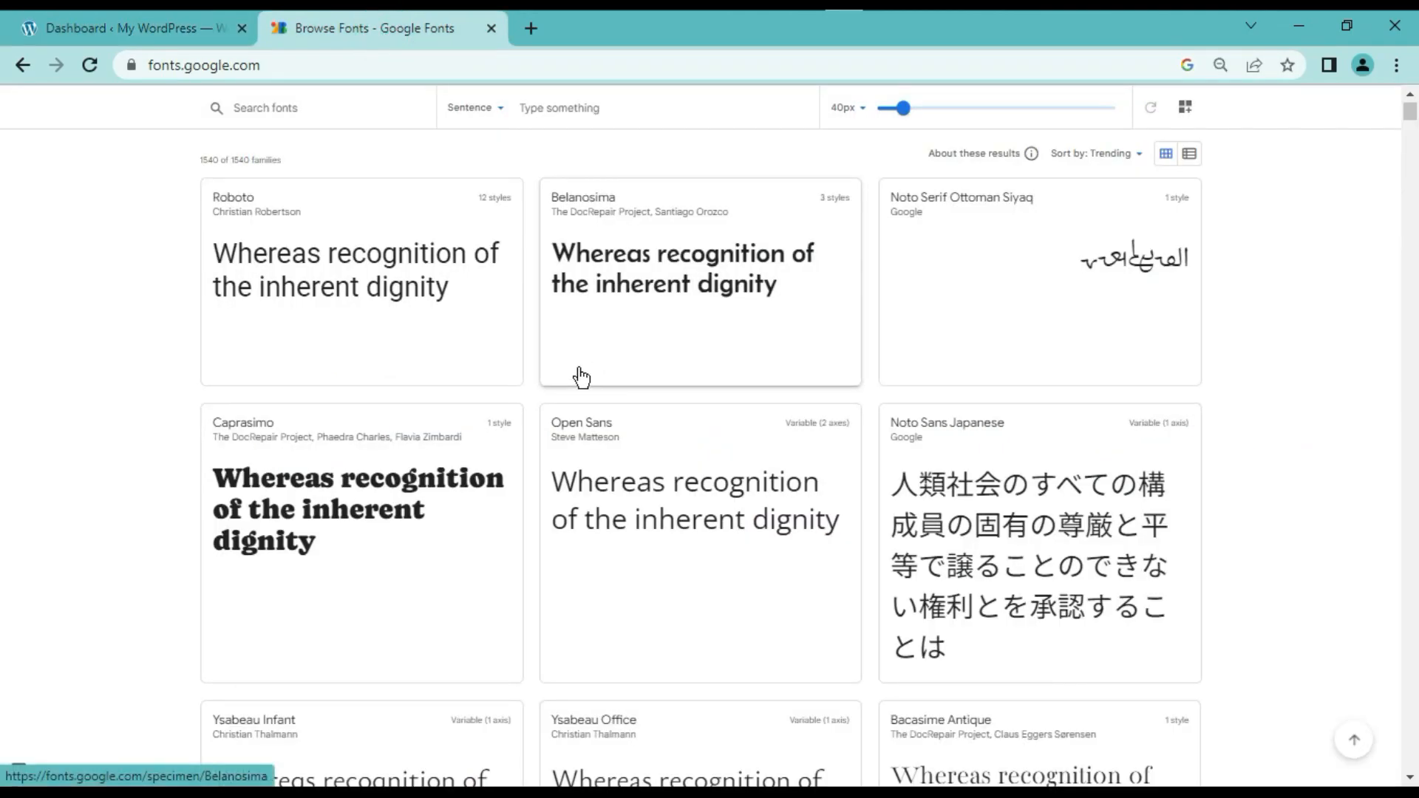
pyautogui.click(377, 575)
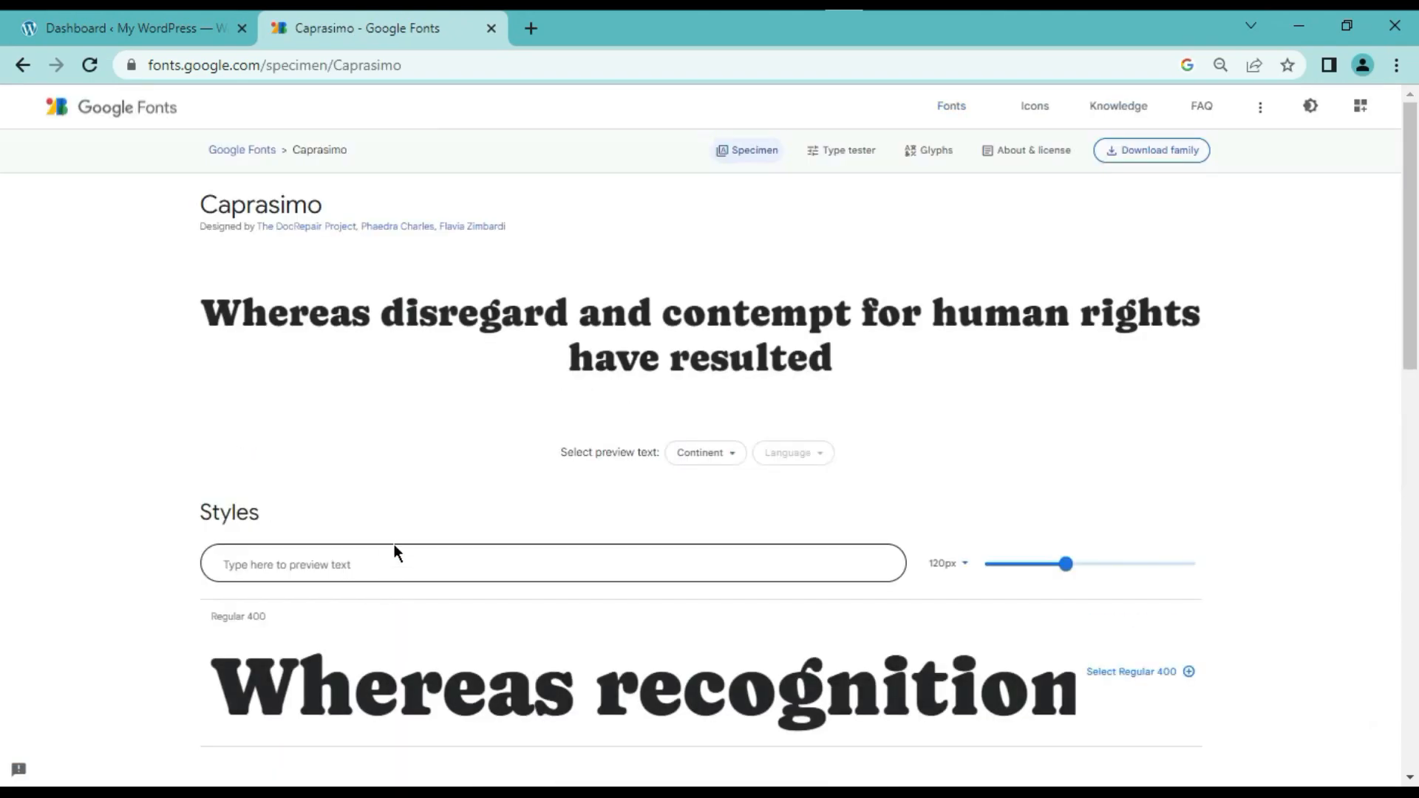
pyautogui.click(1113, 671)
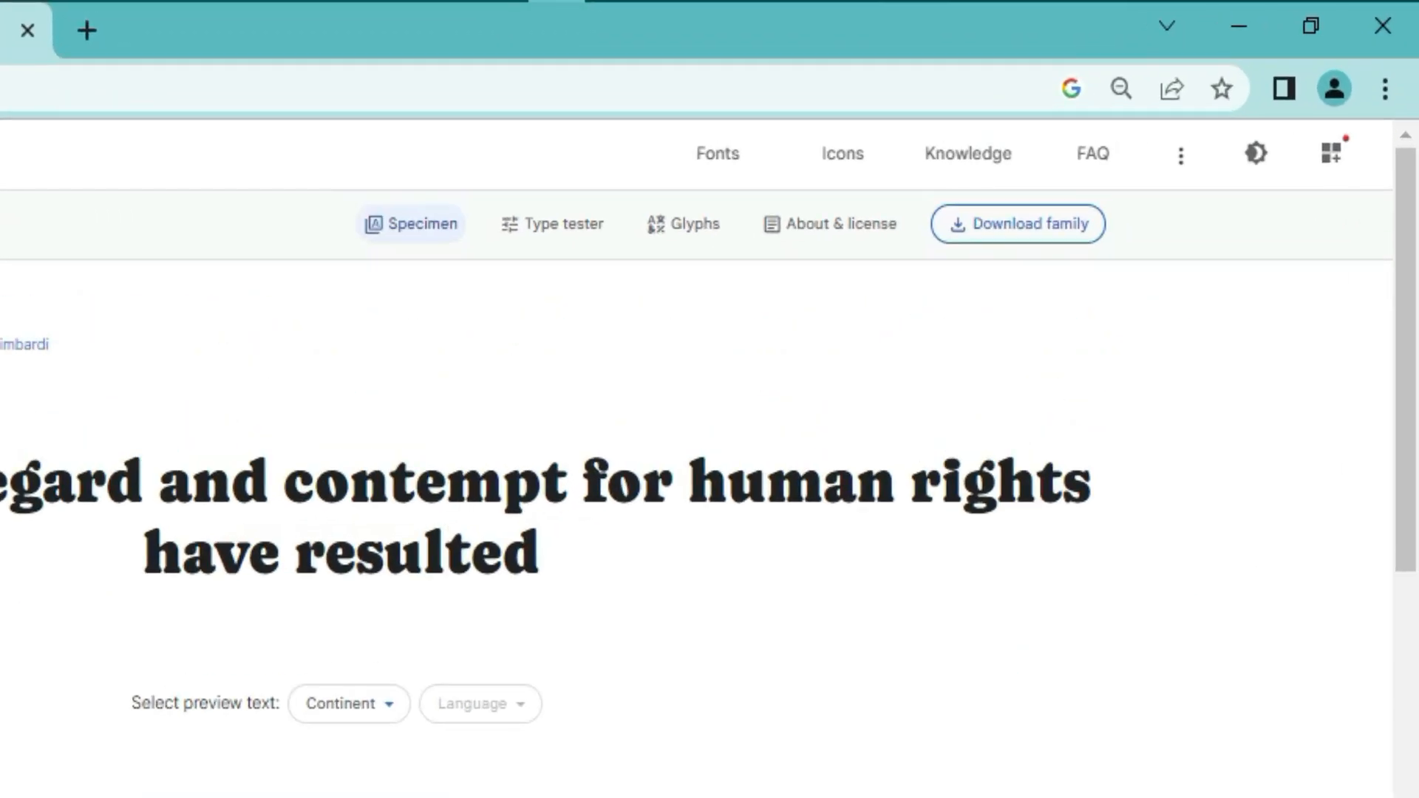
# - Show the selected font family's embed code and copy only the Caprasimo stylesheet URL from the link tag
pyautogui.click(1332, 155)
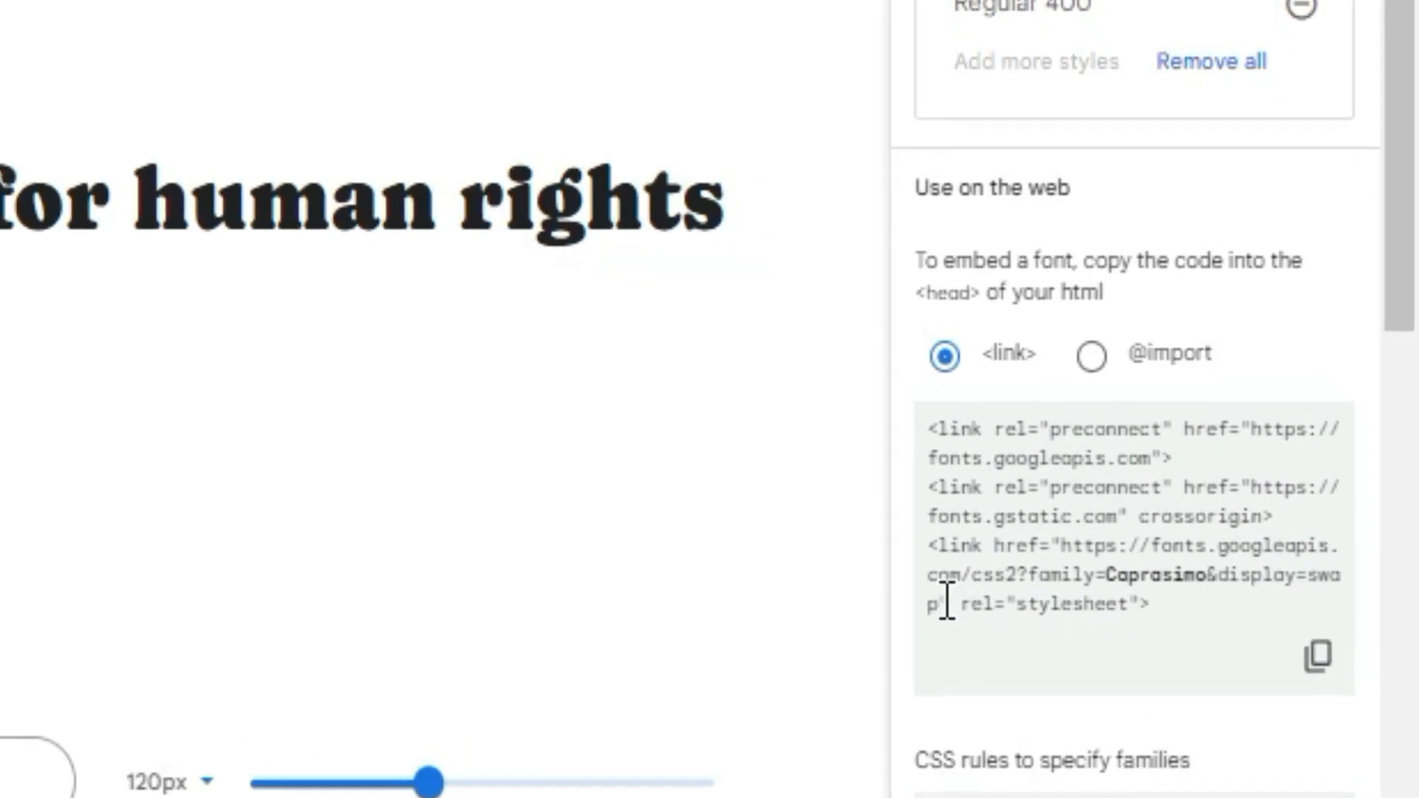
pyautogui.moveTo(938, 599); pyautogui.dragTo(1071, 546)
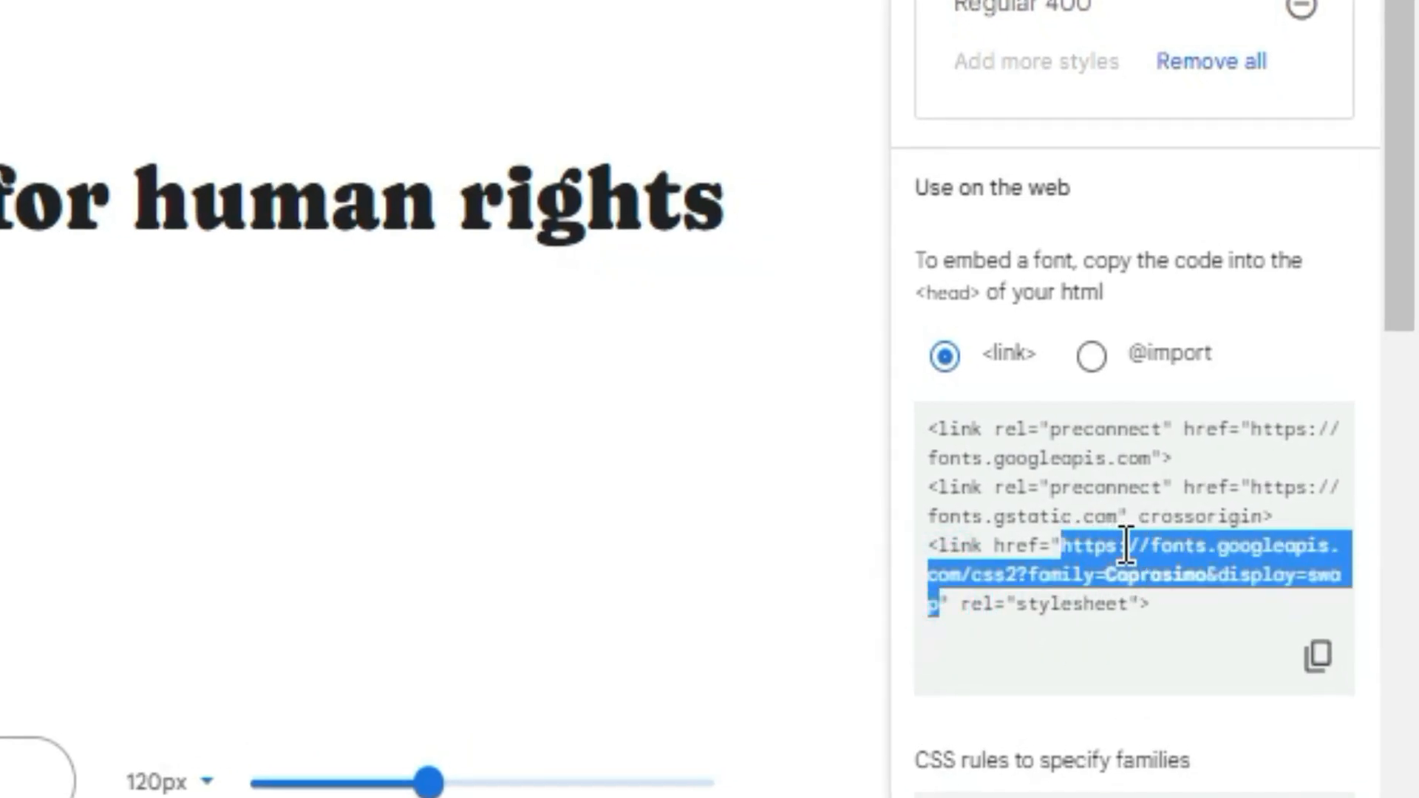
pyautogui.rightClick(1119, 546)
pyautogui.click(924, 588)
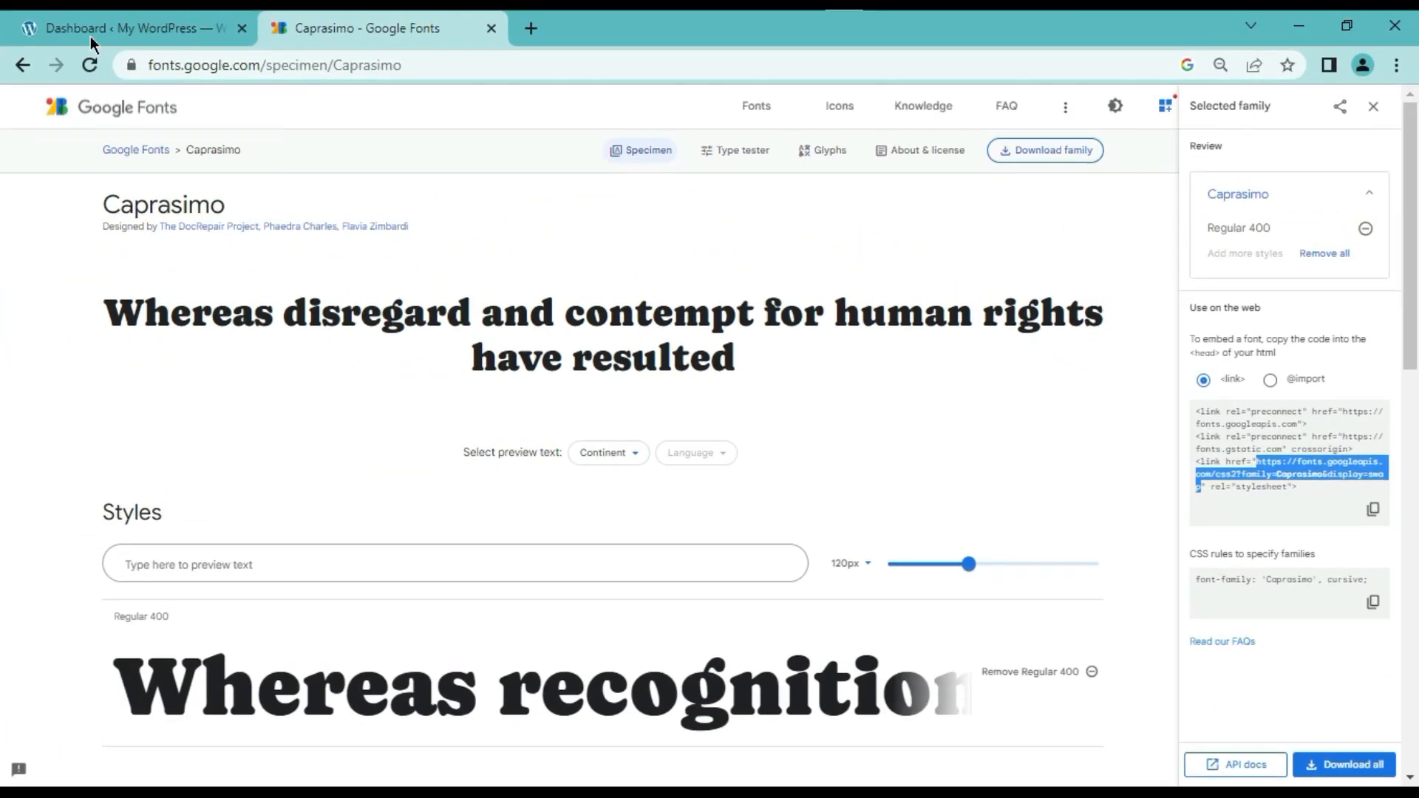
# - Switch back to WordPress and open Astra's Theme Functions file (functions.php) in the Theme File Editor, accepting the direct-edit warning
pyautogui.click(90, 37)
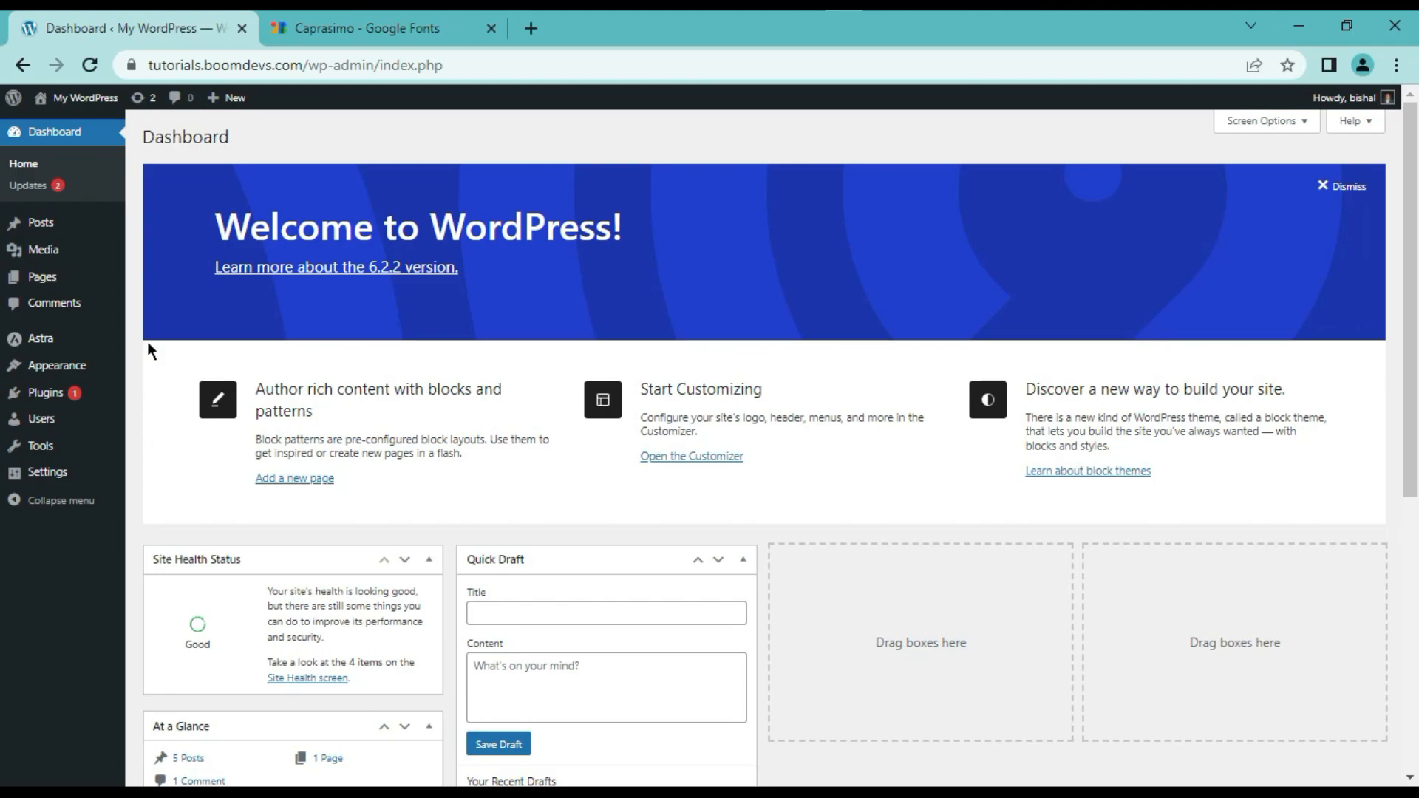
pyautogui.click(48, 365)
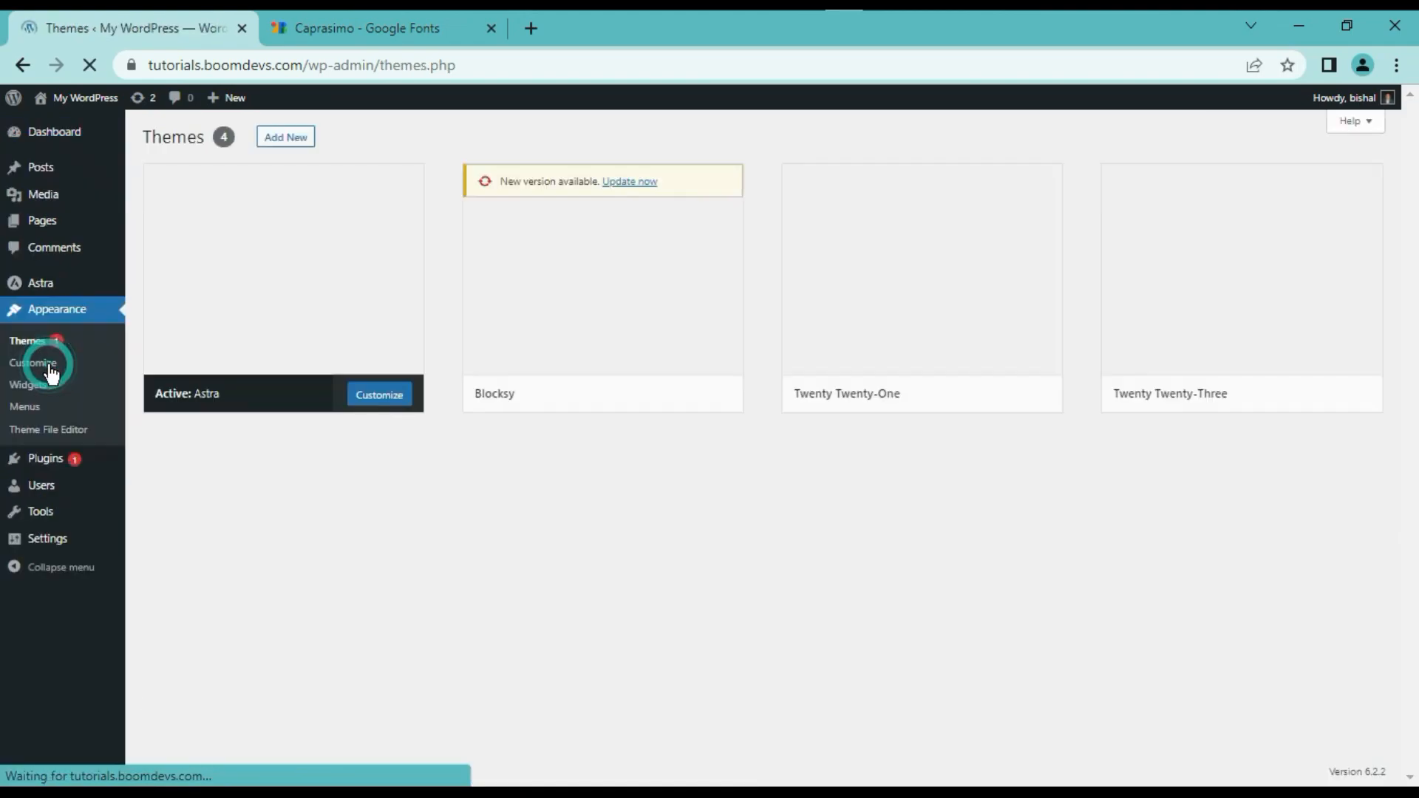
pyautogui.click(92, 431)
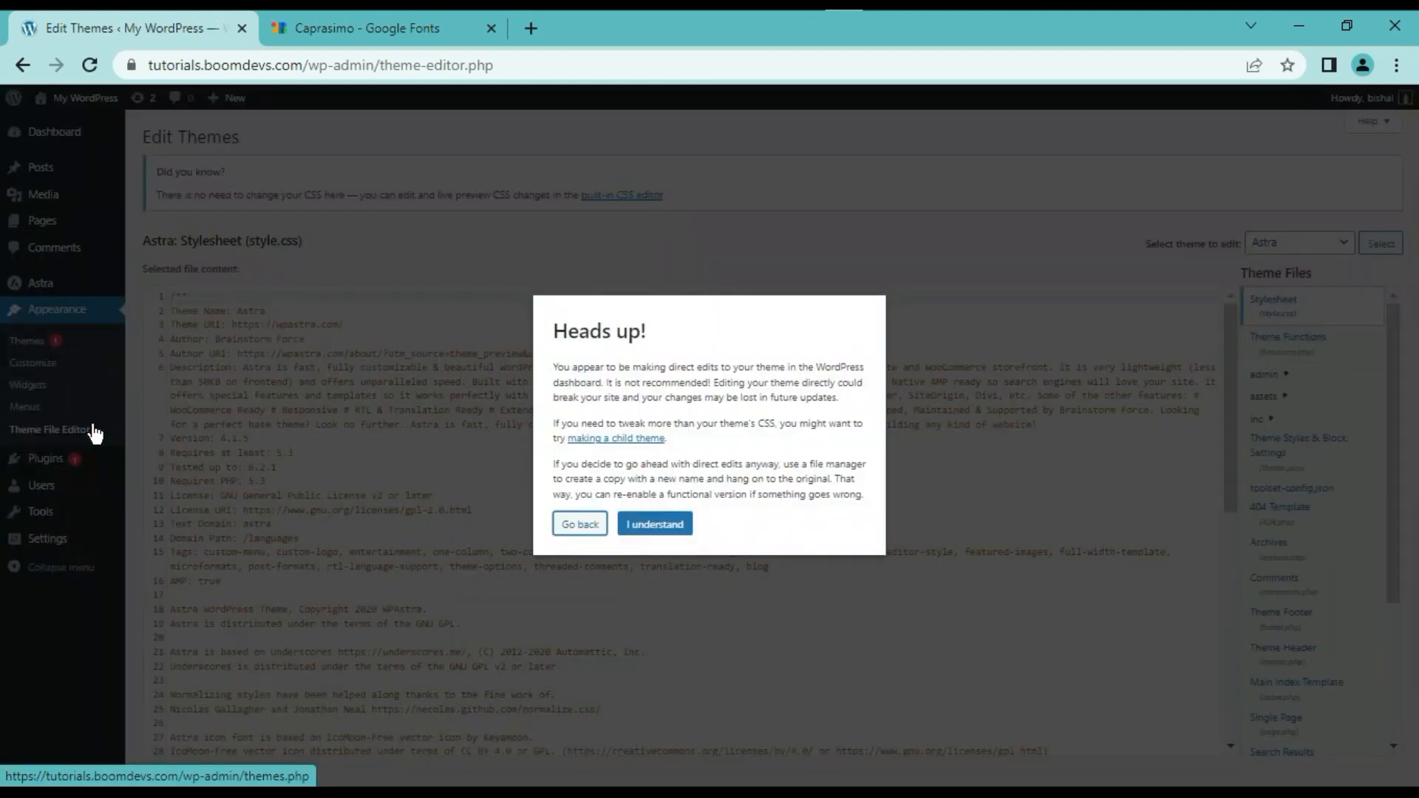
pyautogui.click(655, 524)
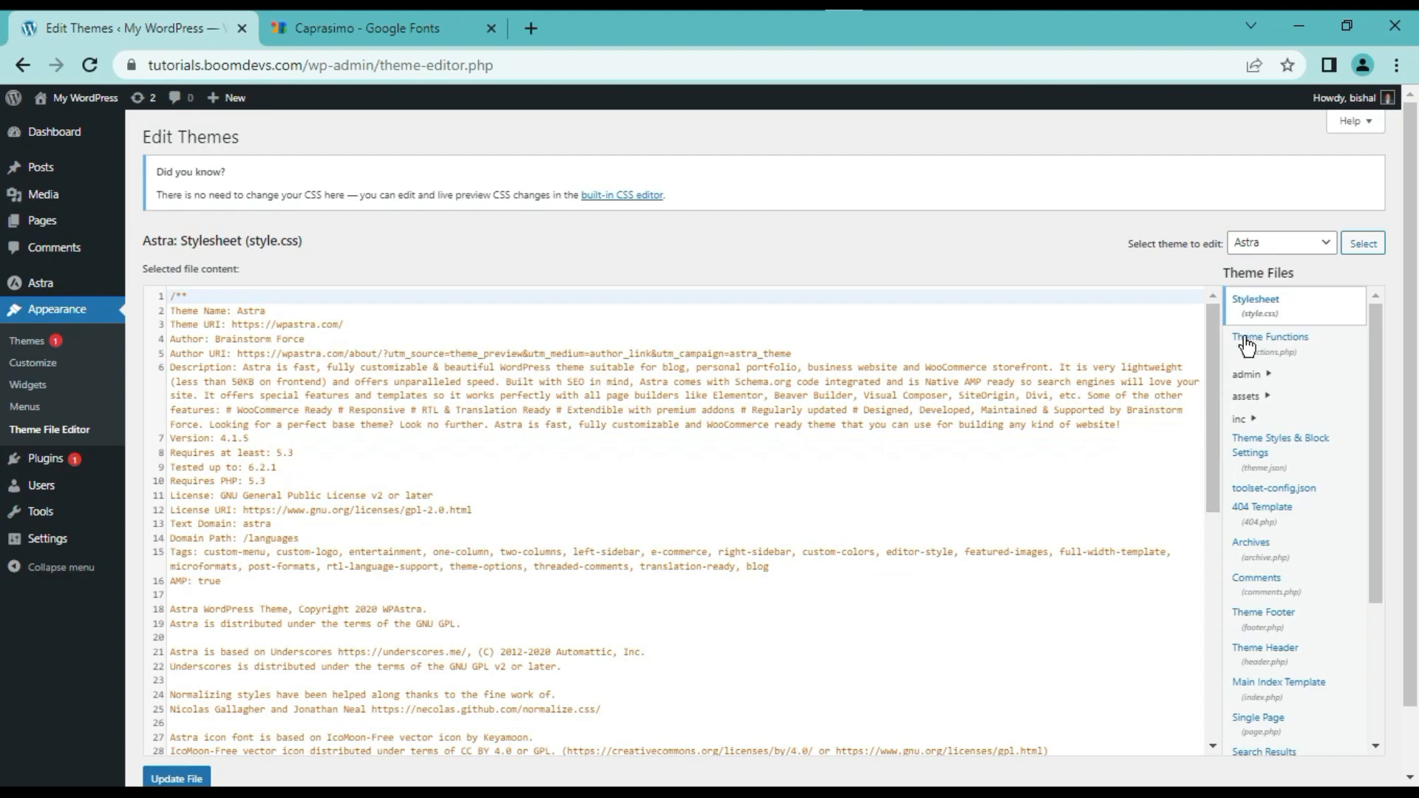
pyautogui.click(1309, 353)
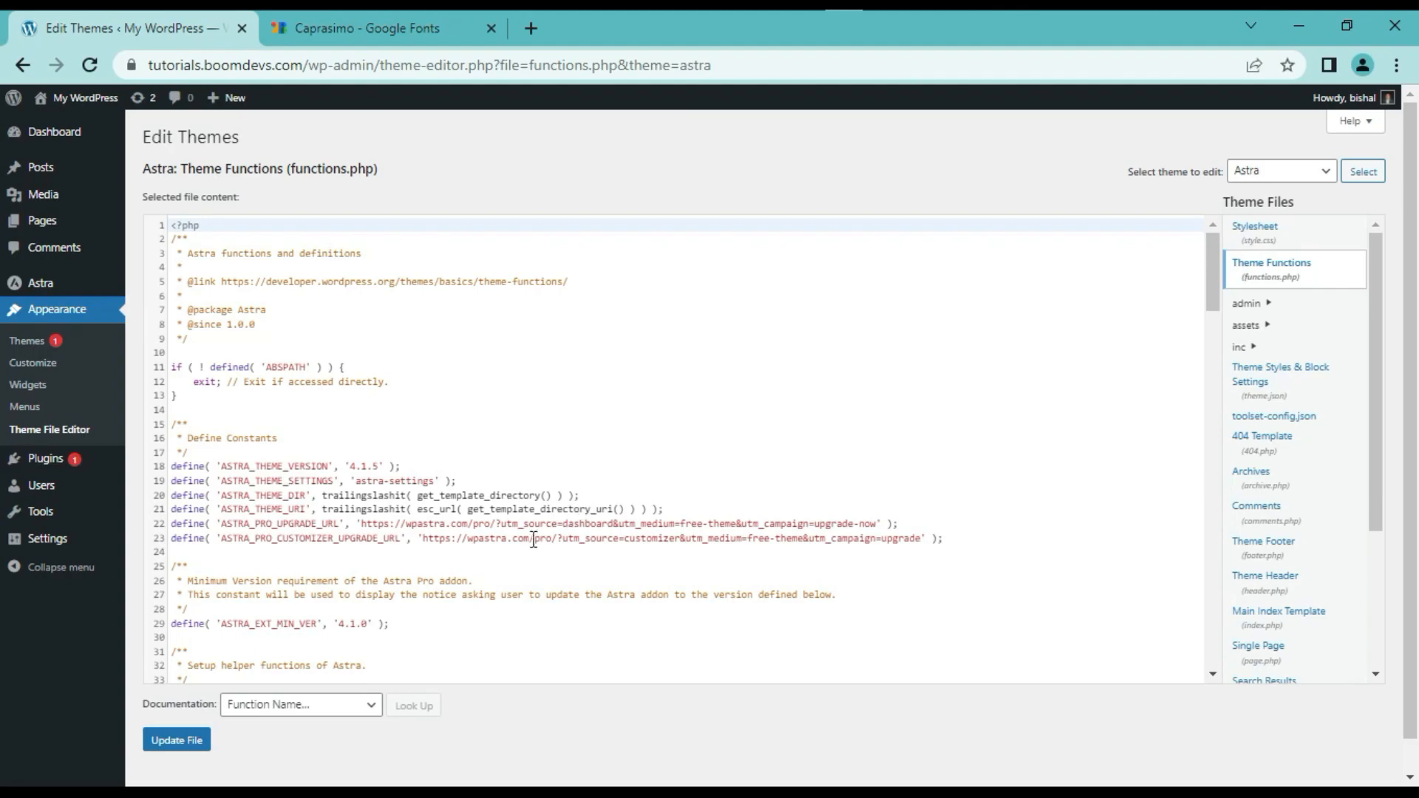
# - Copy the add_google_fonts function and its add_action line from the Notepad note and paste them at the end of functions.php
pyautogui.scroll(-2, 521, 545)
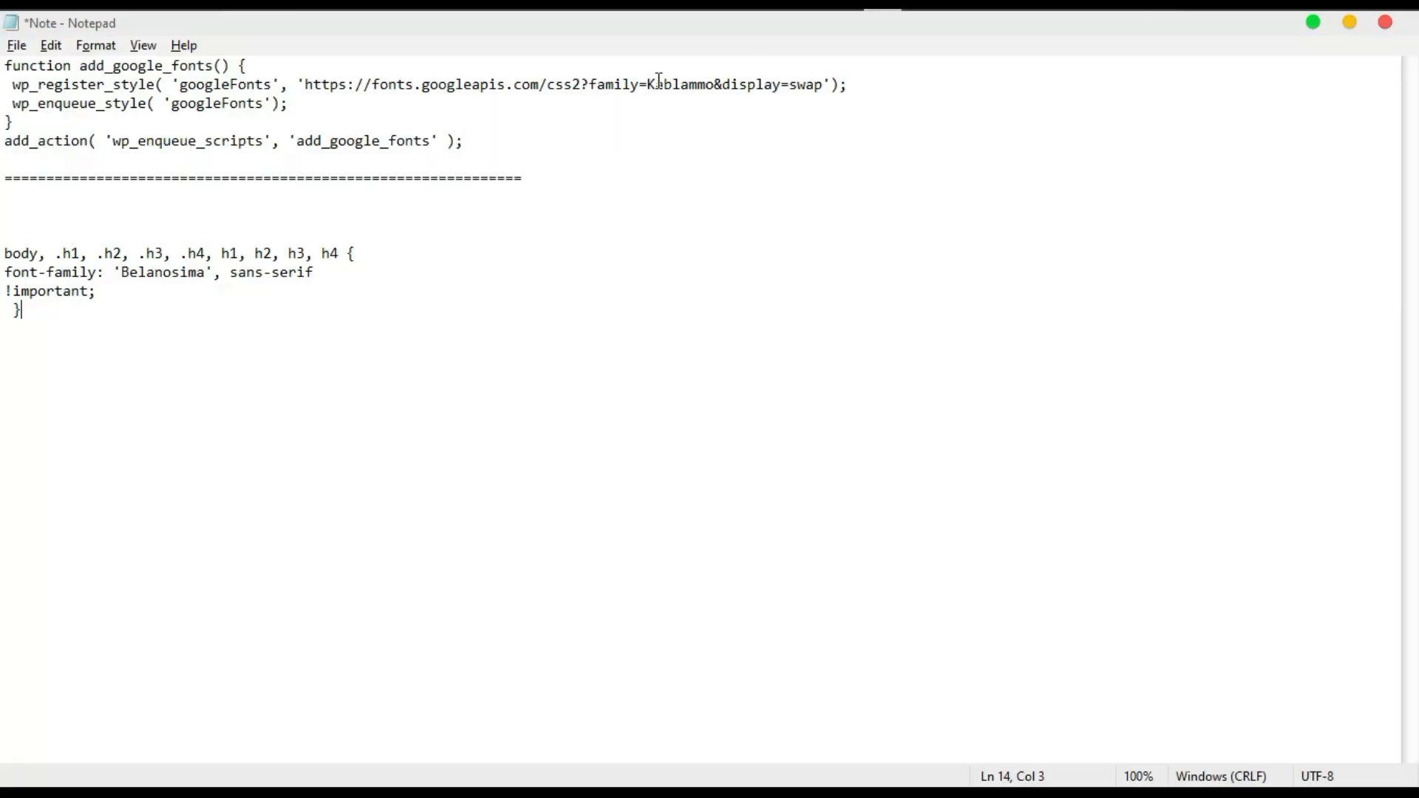
pyautogui.moveTo(468, 140); pyautogui.dragTo(4, 65)
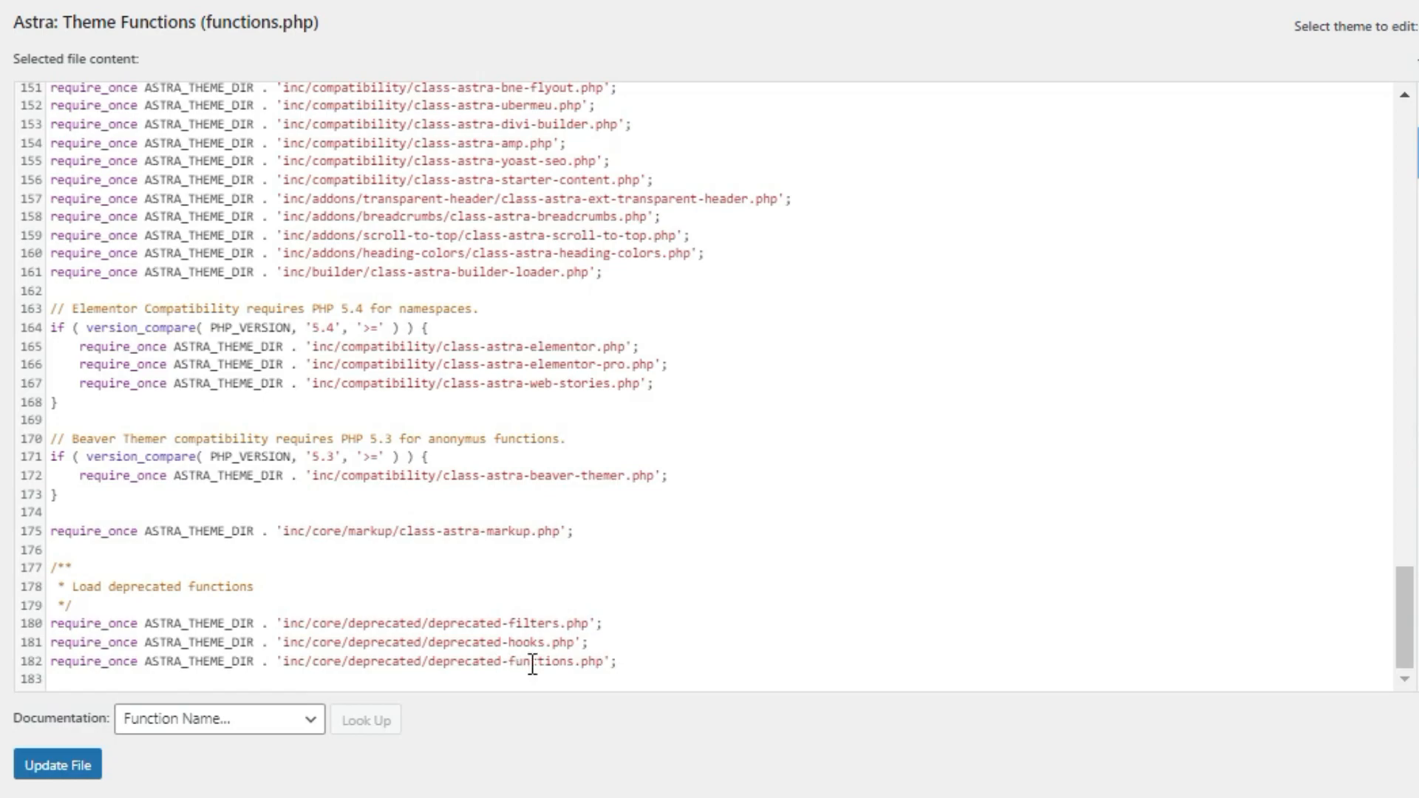
pyautogui.click(594, 677)
pyautogui.press('Return')
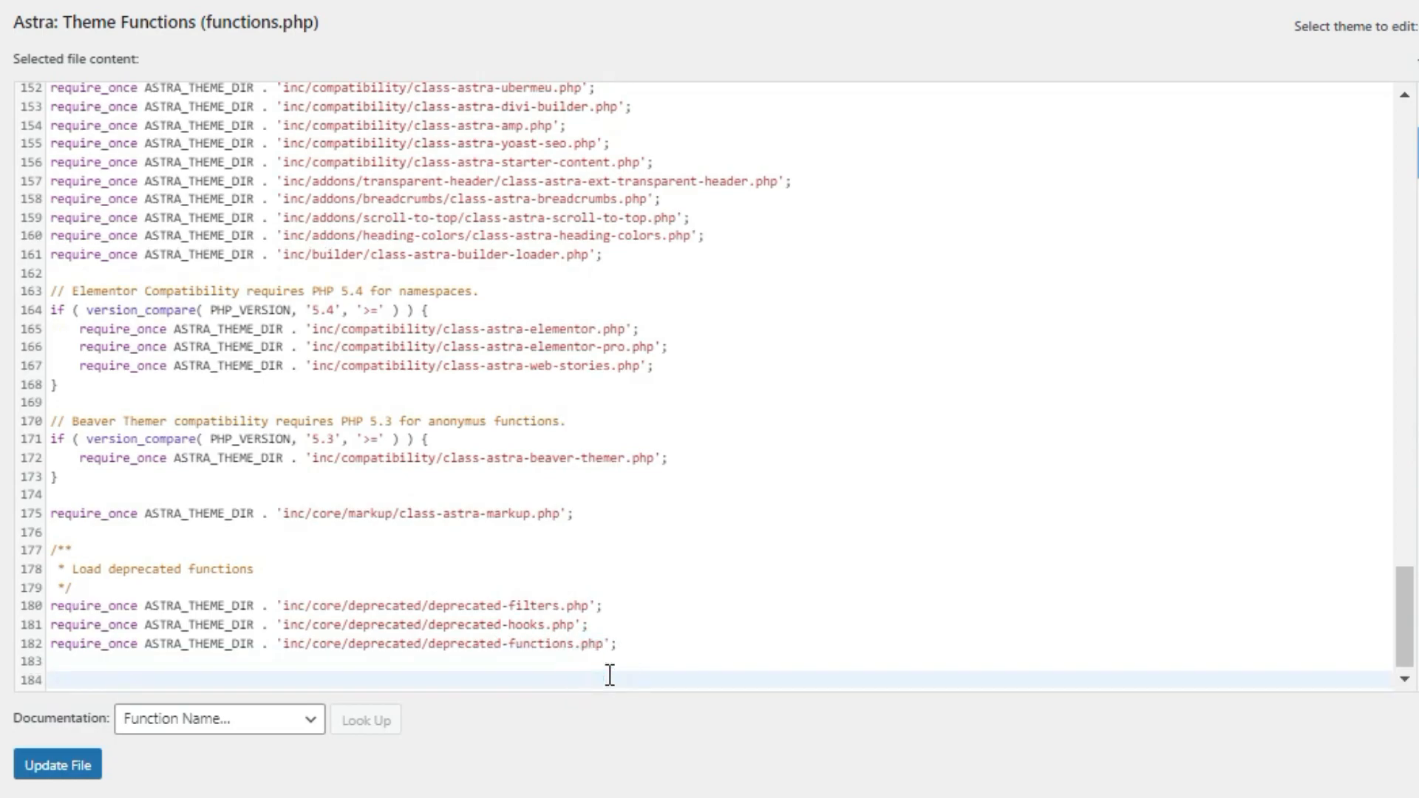
pyautogui.hotkey('ctrl', 'v')
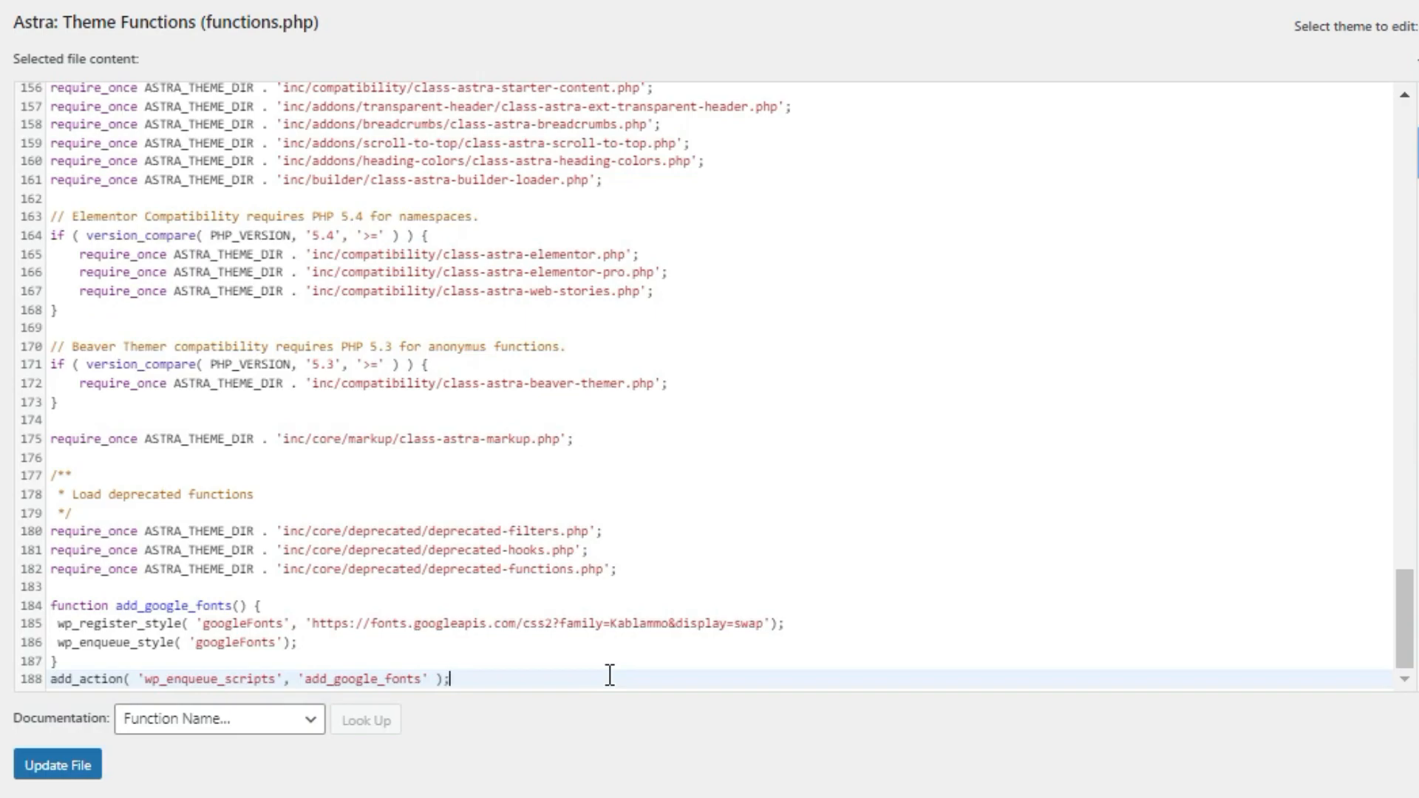
pyautogui.moveTo(314, 623); pyautogui.dragTo(763, 624)
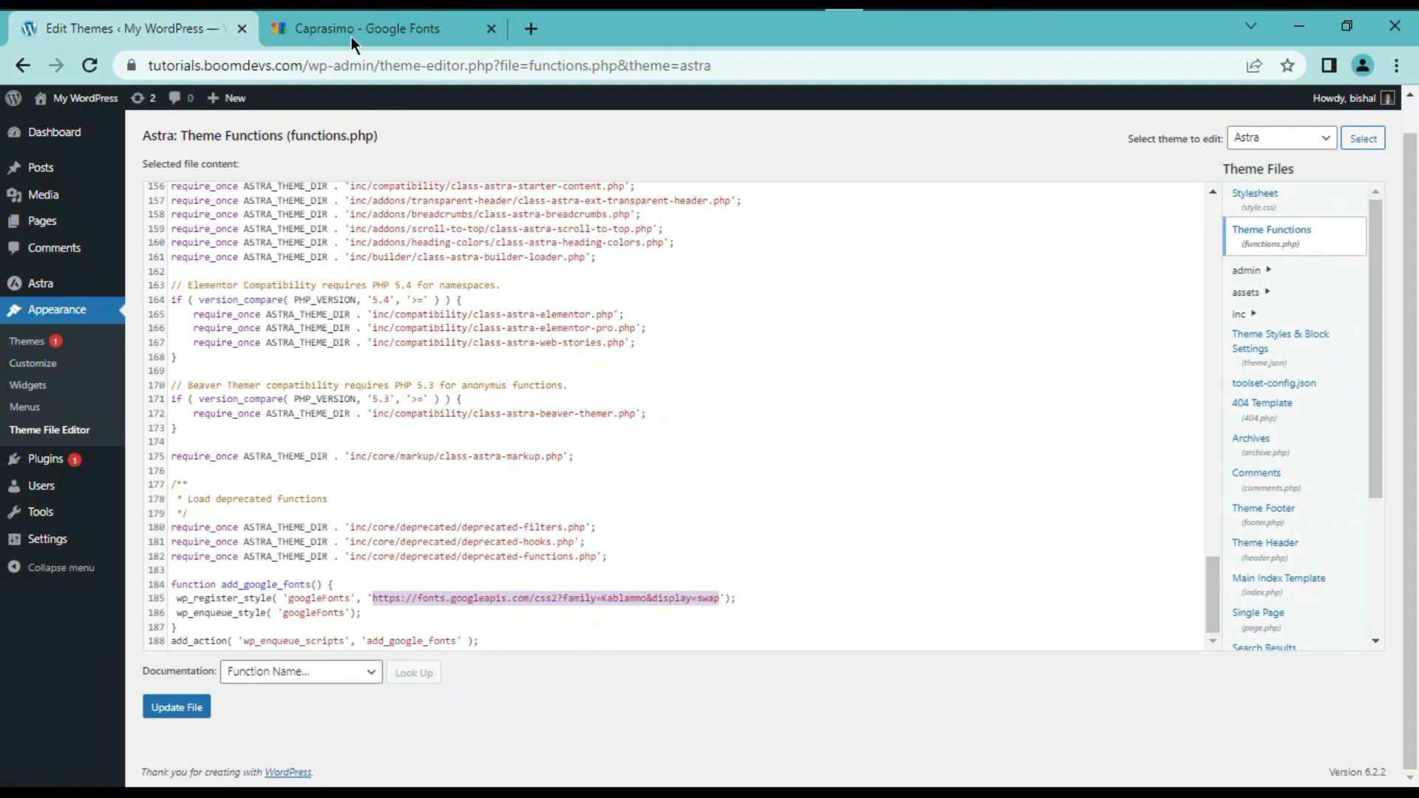
pyautogui.click(351, 37)
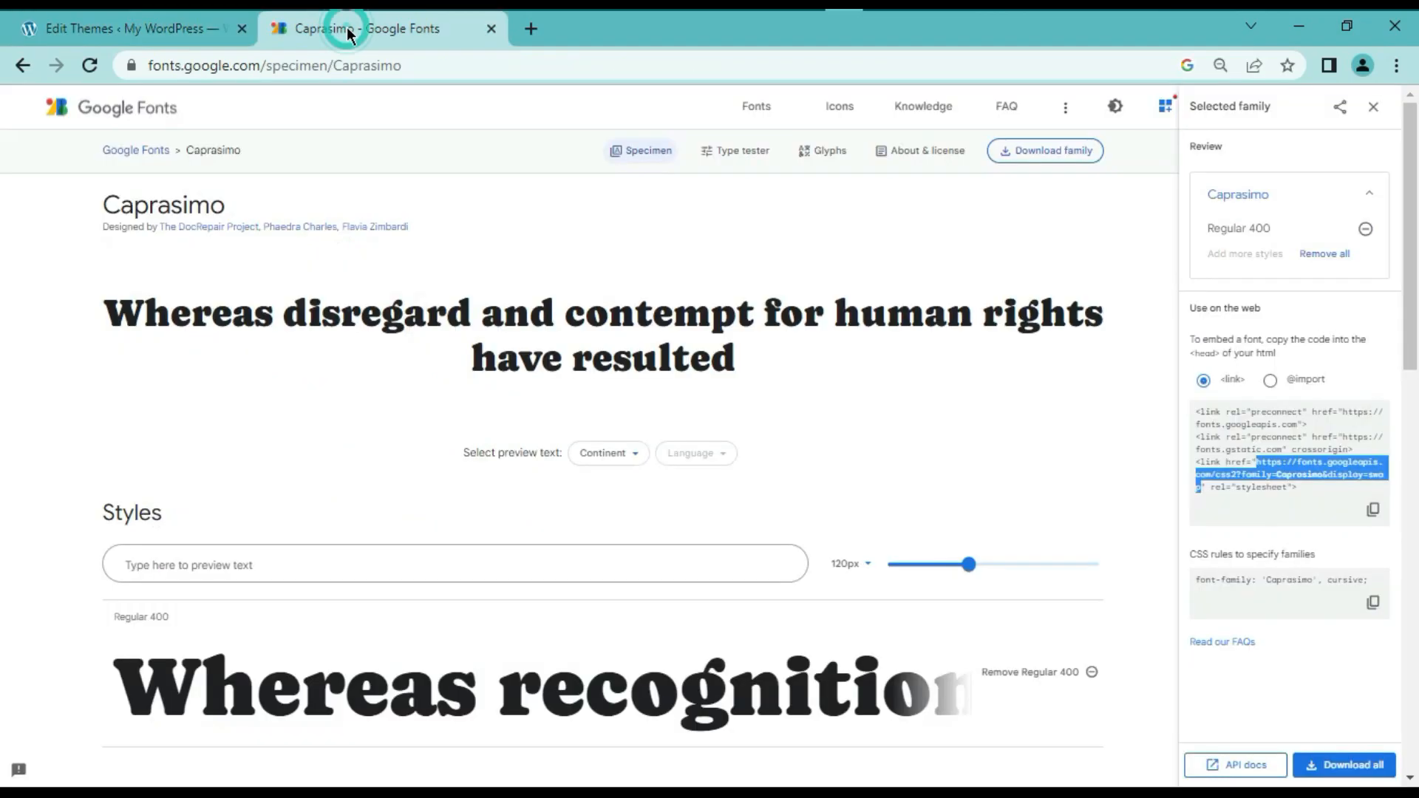
pyautogui.click(176, 34)
pyautogui.write('https://fonts.googleapis.com/css2?family=Caprasimo&display=swap')
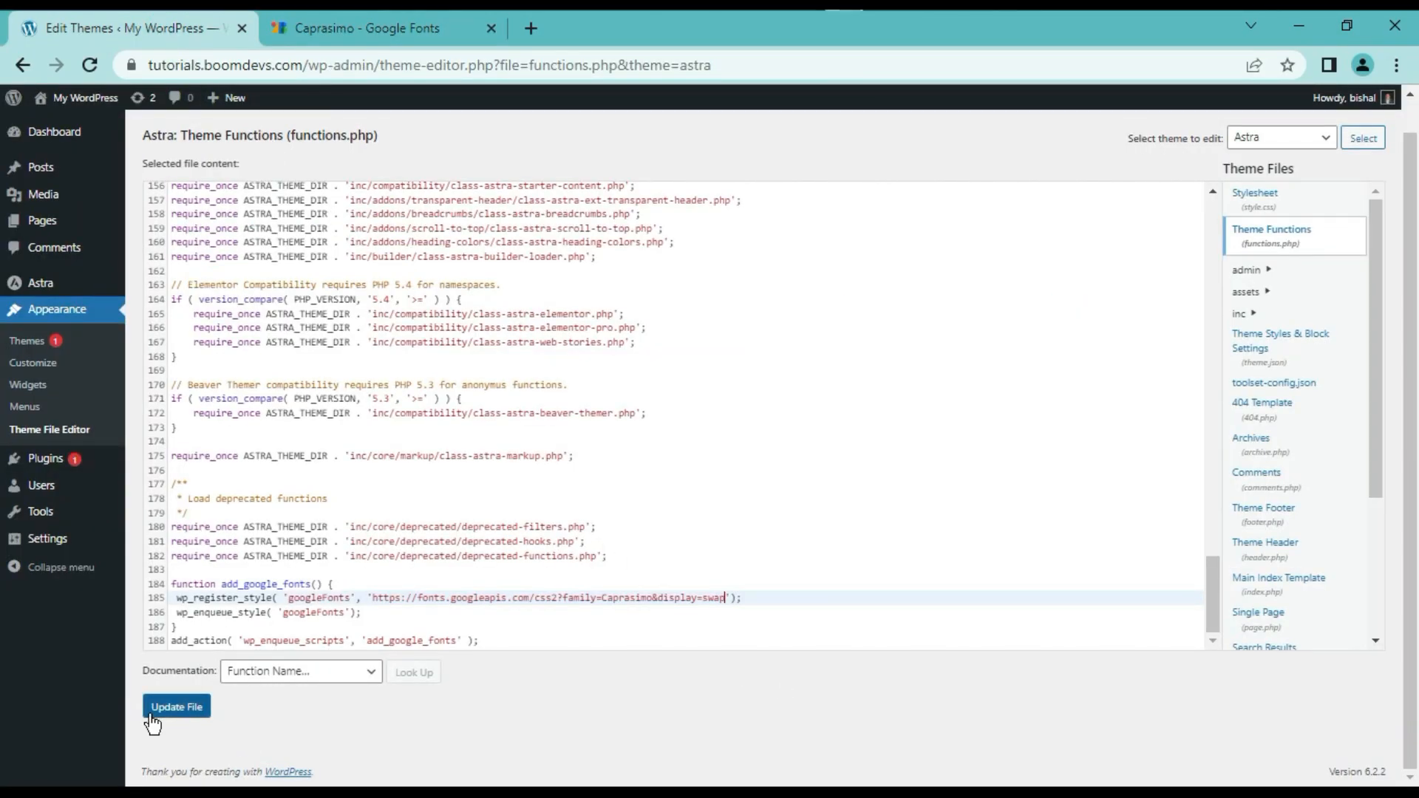
pyautogui.click(194, 708)
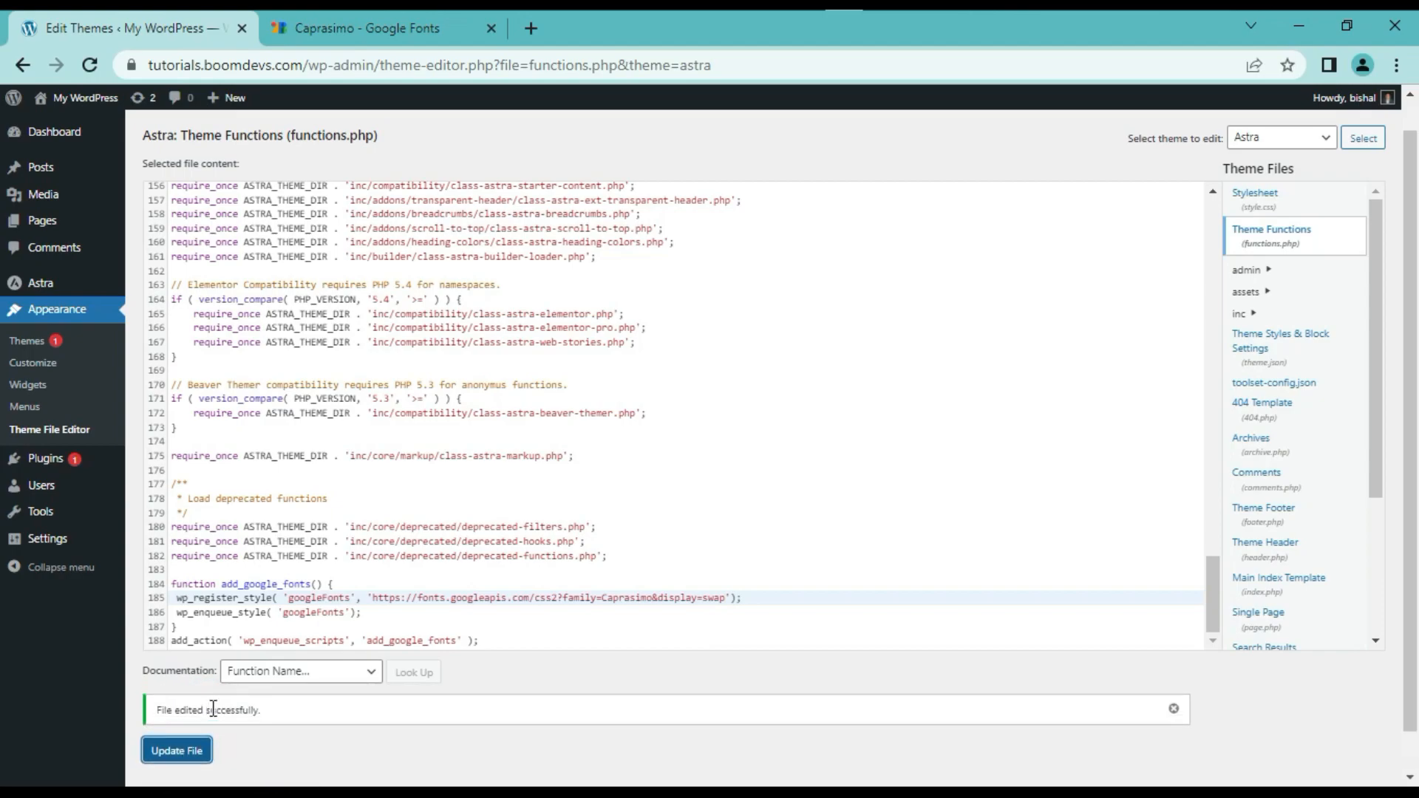
# - Copy the body and h1–h4 font-family rule from the Notepad note and paste it into the Customizer's Additional CSS
pyautogui.click(80, 368)
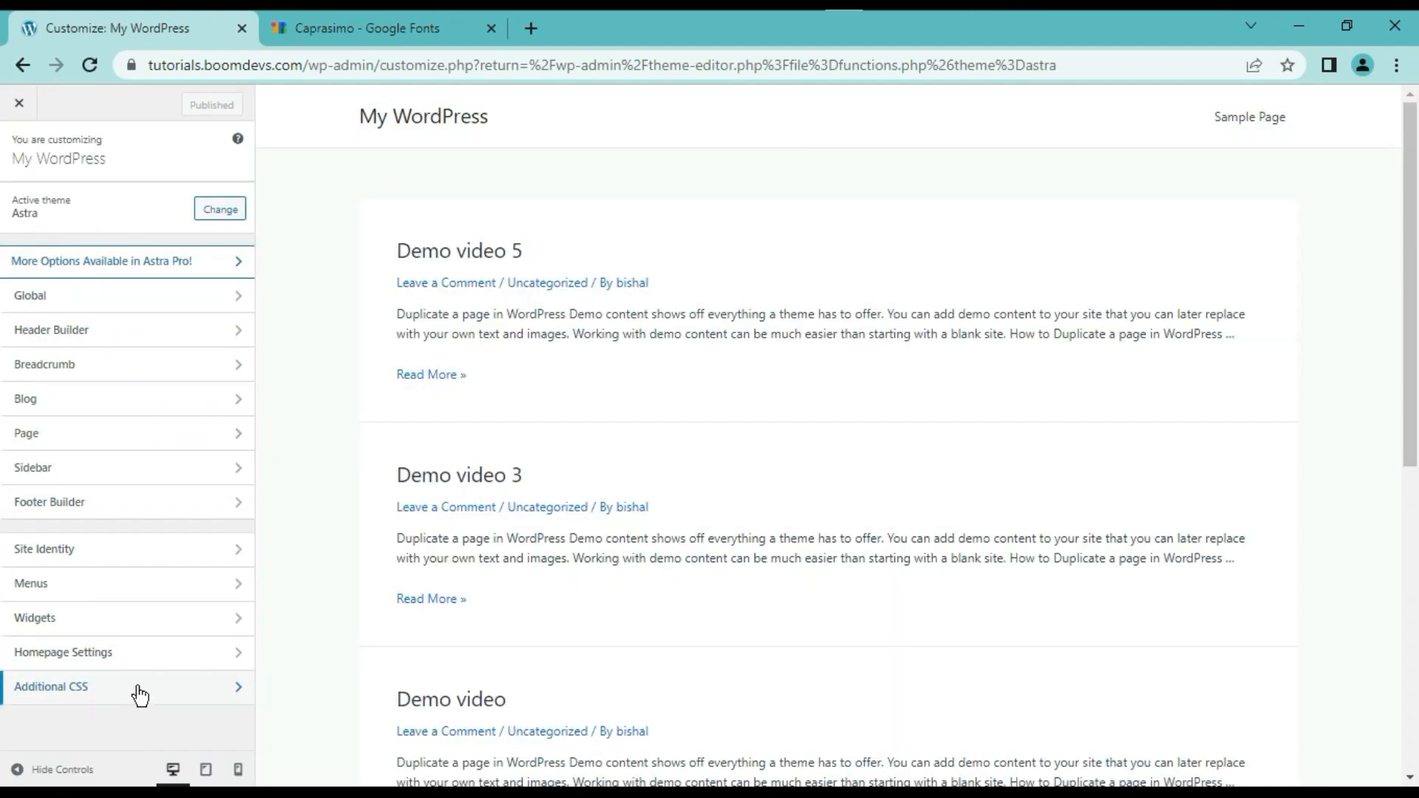
pyautogui.click(137, 686)
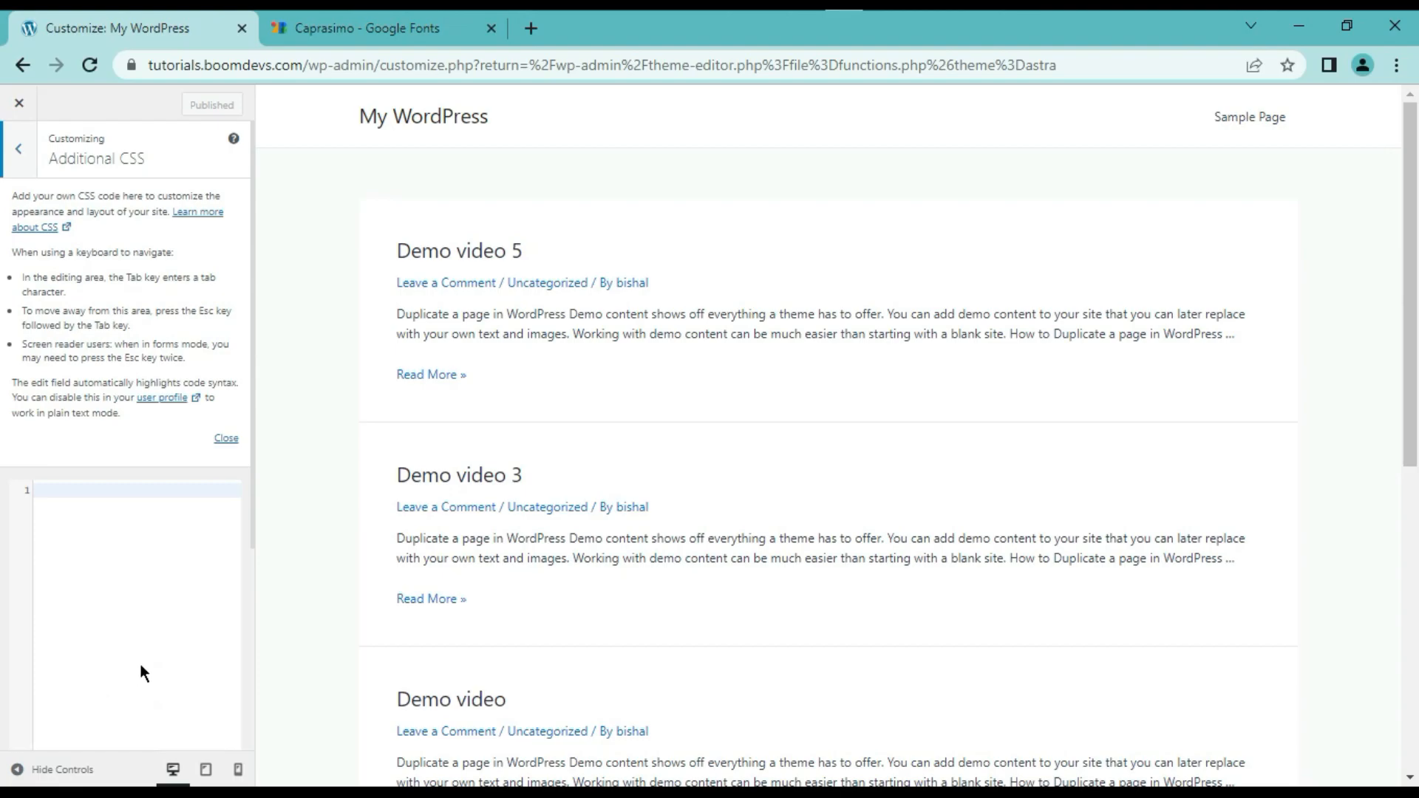
pyautogui.moveTo(22, 310); pyautogui.dragTo(5, 254)
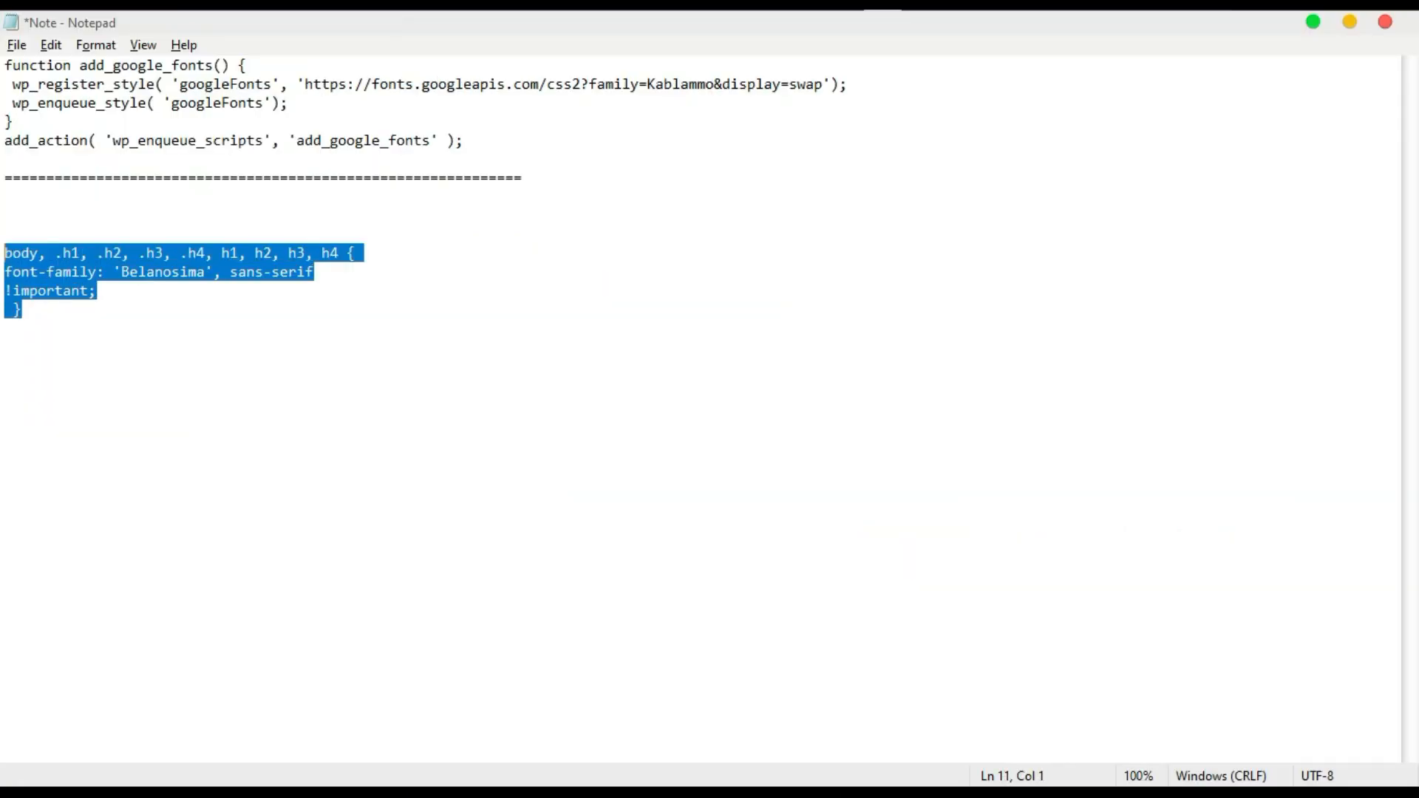
pyautogui.rightClick(26, 266)
pyautogui.click(63, 329)
pyautogui.hotkey('alt', 'Tab')
pyautogui.click(163, 195)
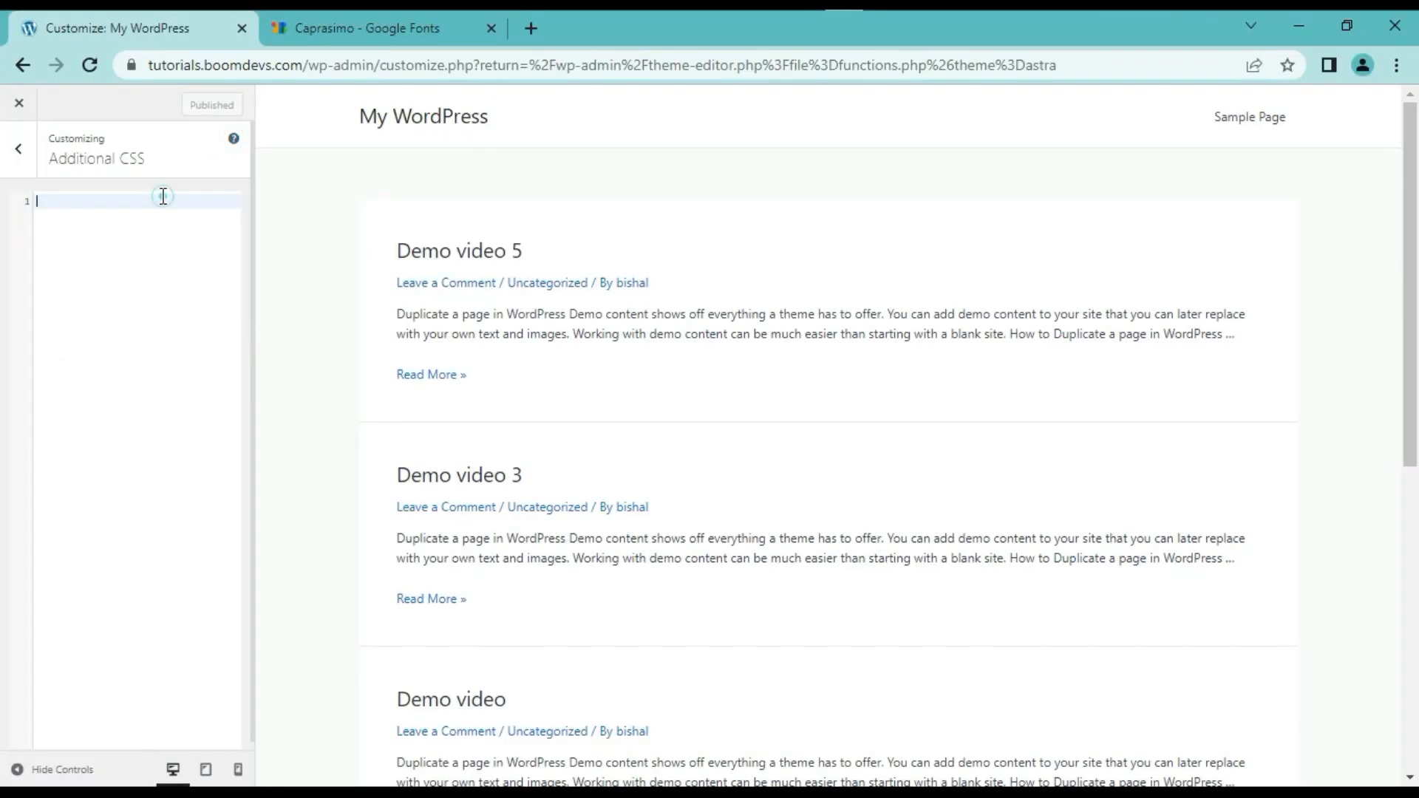
pyautogui.hotkey('ctrl', 'v')
# - Copy Caprasimo's CSS family rule from Google Fonts, replace the Belanosima font-family declaration in Additional CSS with it, and publish
pyautogui.click(322, 31)
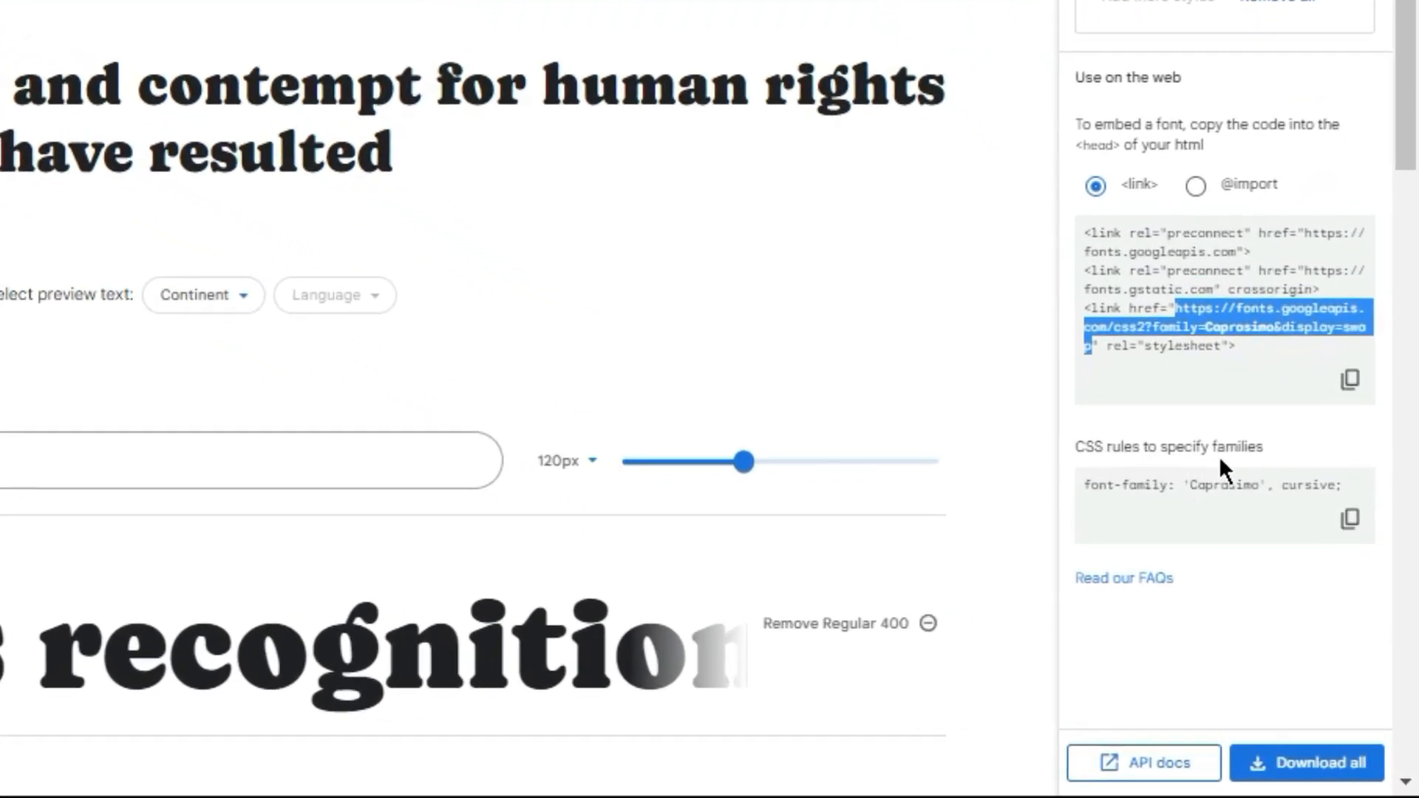
pyautogui.click(1350, 522)
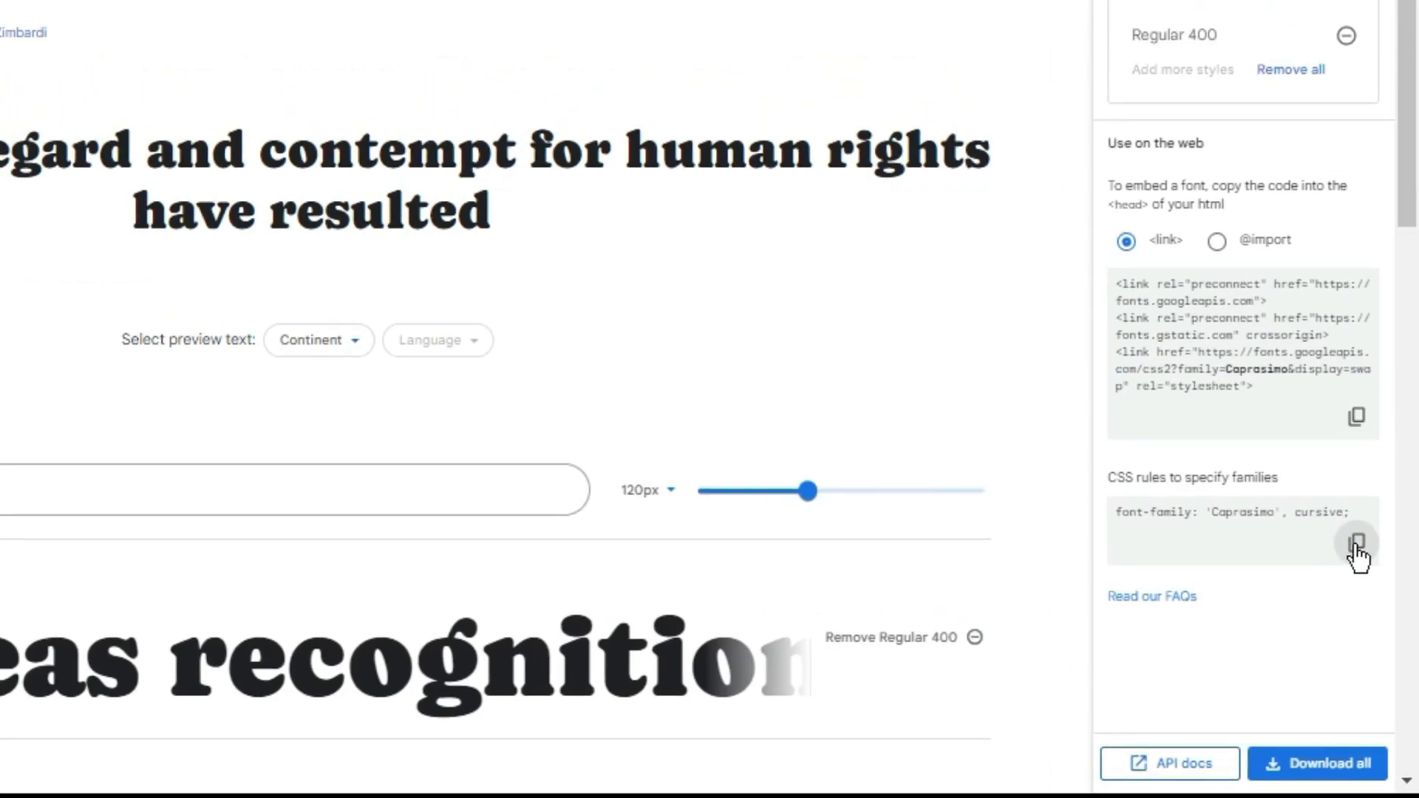
pyautogui.click(81, 34)
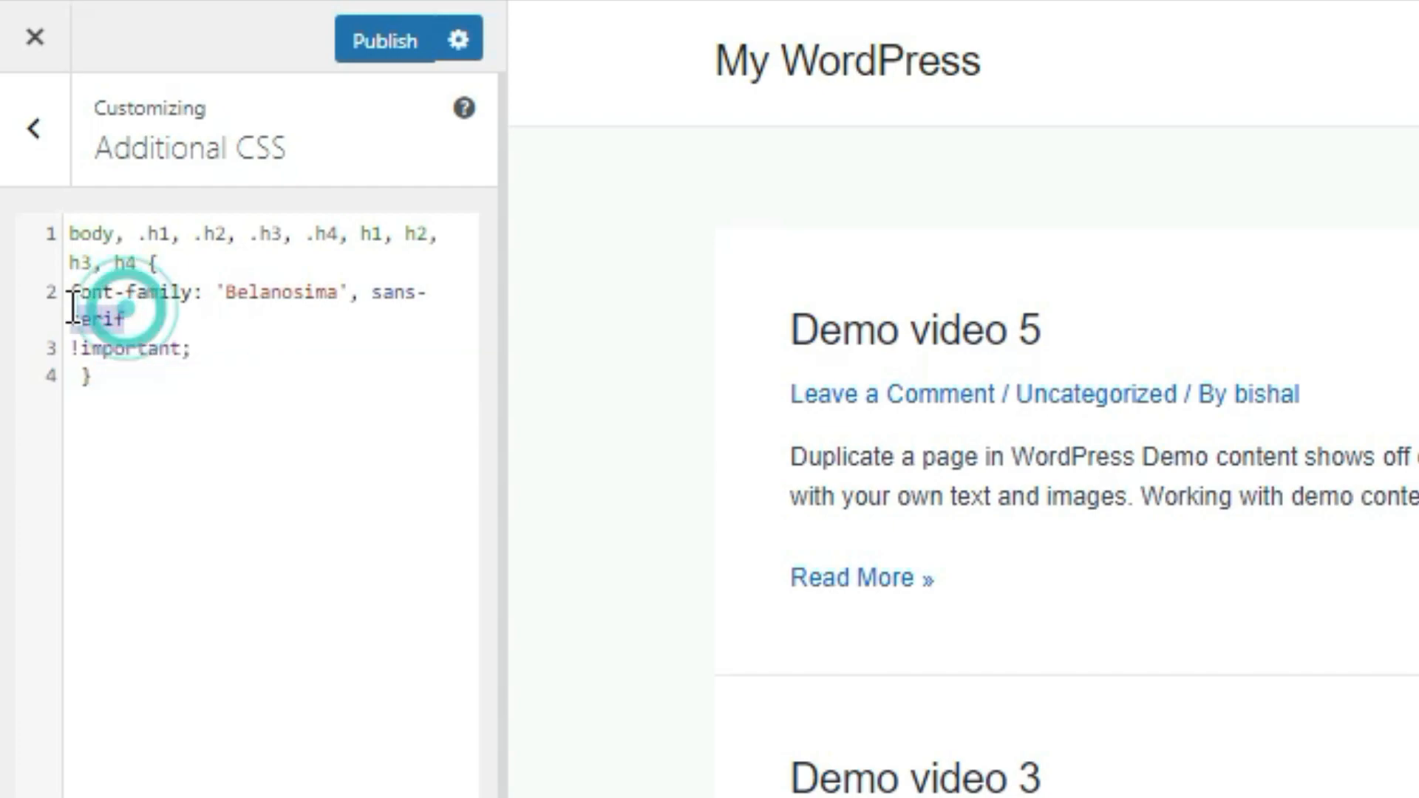
pyautogui.moveTo(71, 295); pyautogui.dragTo(127, 319)
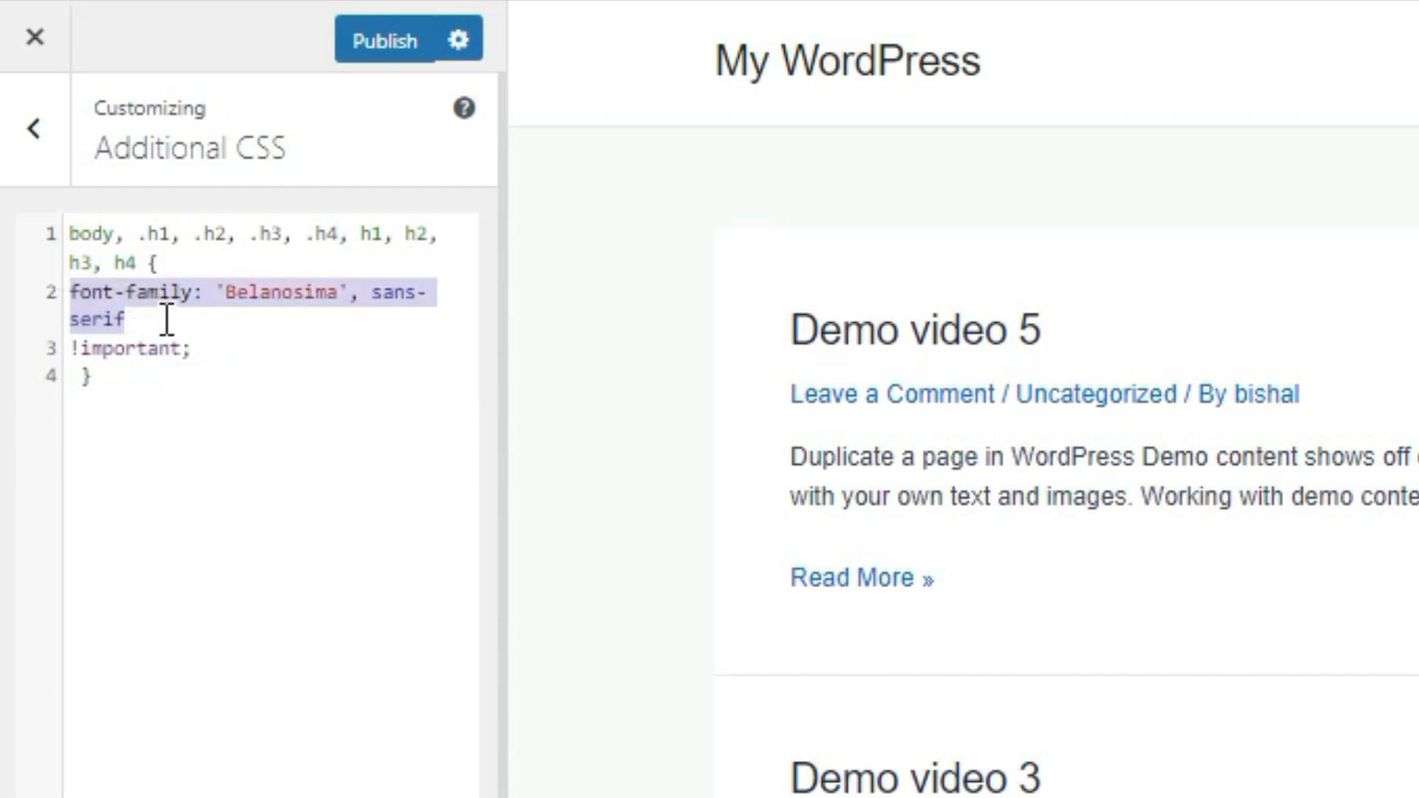
pyautogui.hotkey('ctrl', 'v')
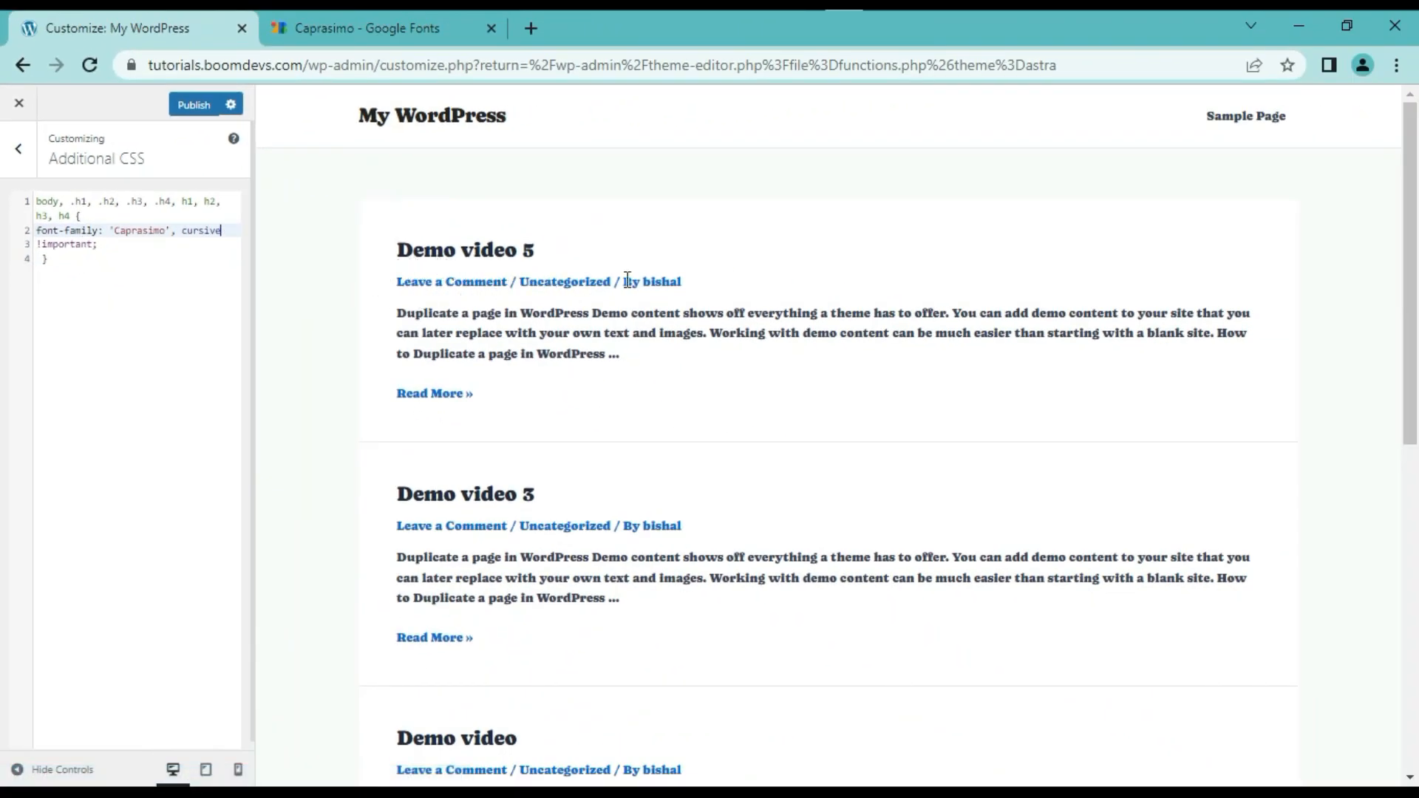
pyautogui.click(207, 109)
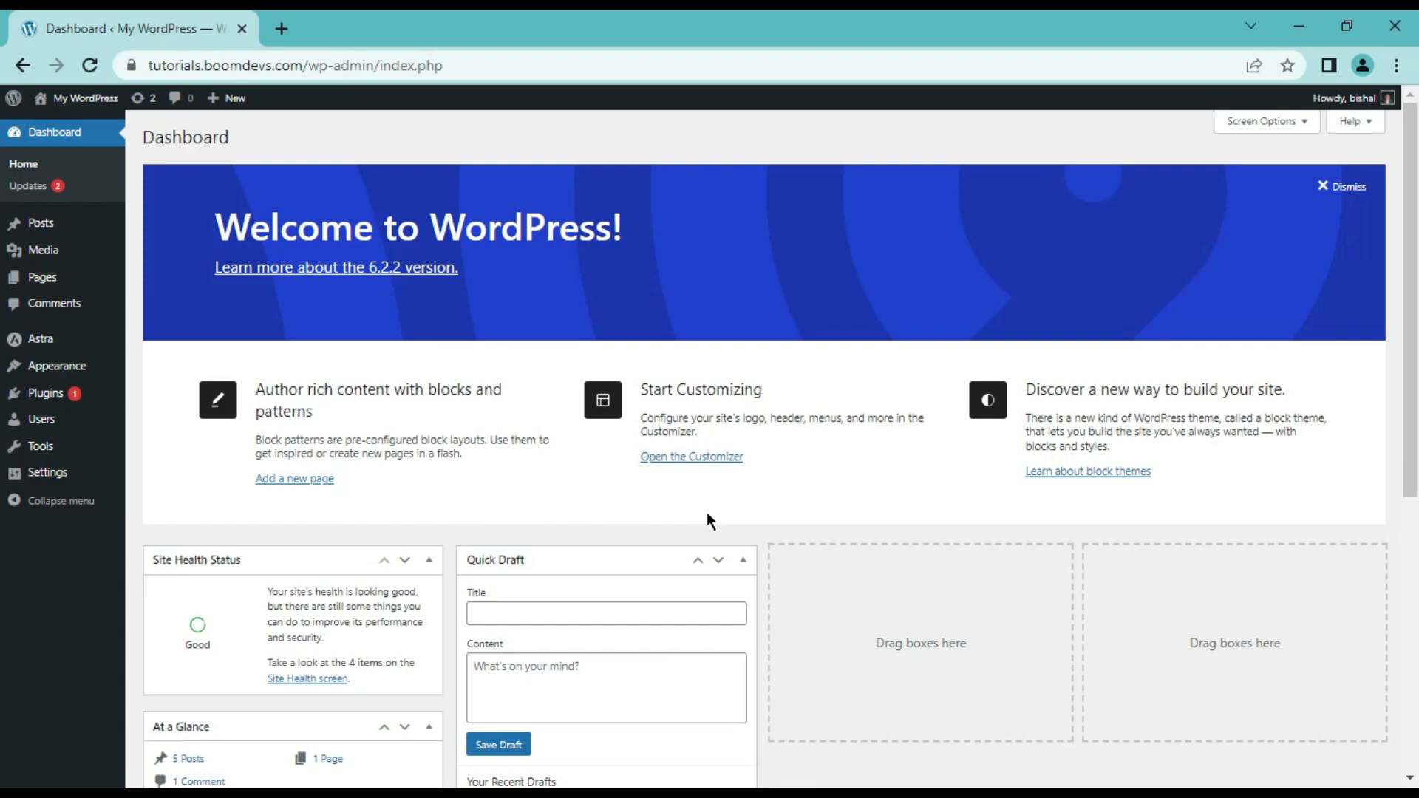
# - Find the Fonts Plugin | Google Fonts Typography plugin among the plugins to add, then install and activate it
pyautogui.moveTo(52, 393)
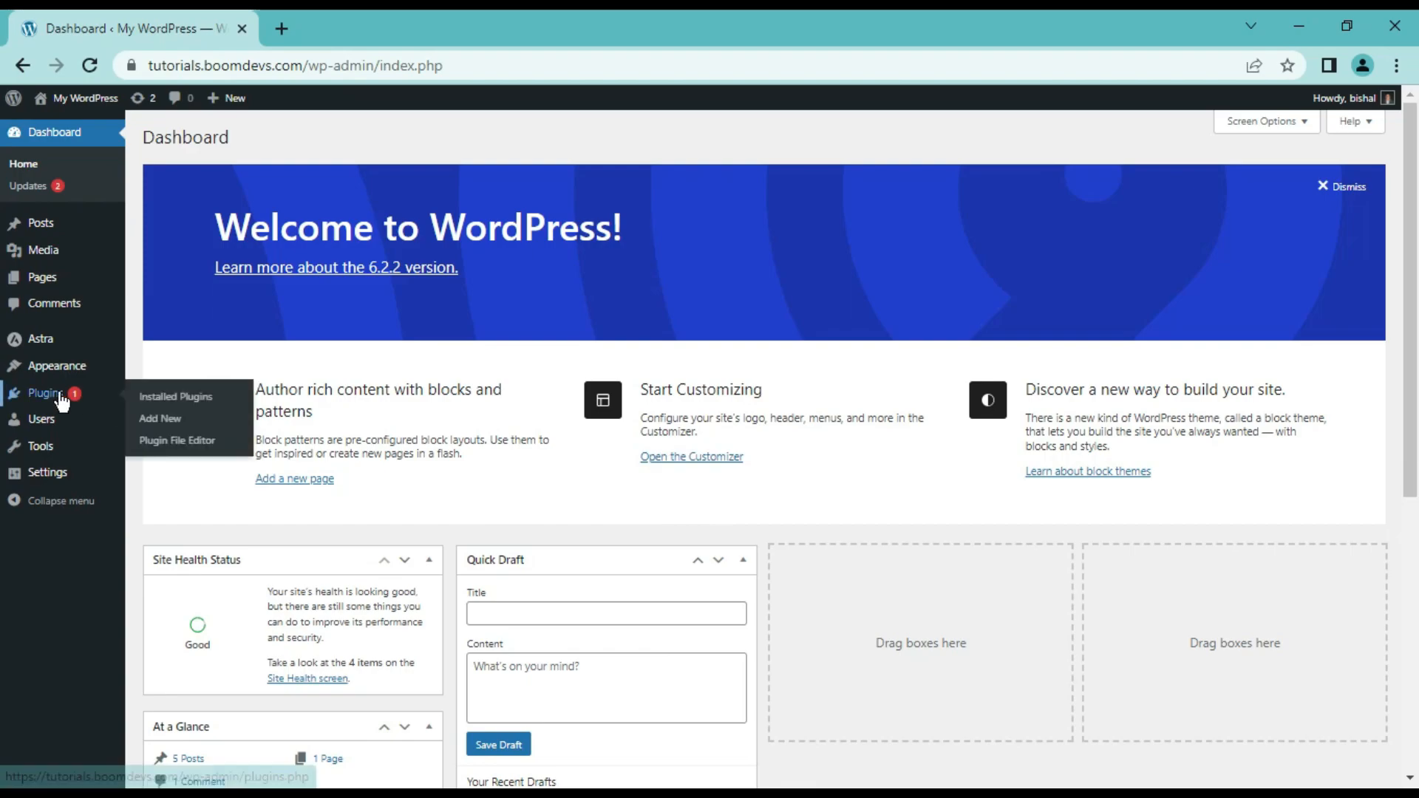
pyautogui.click(166, 418)
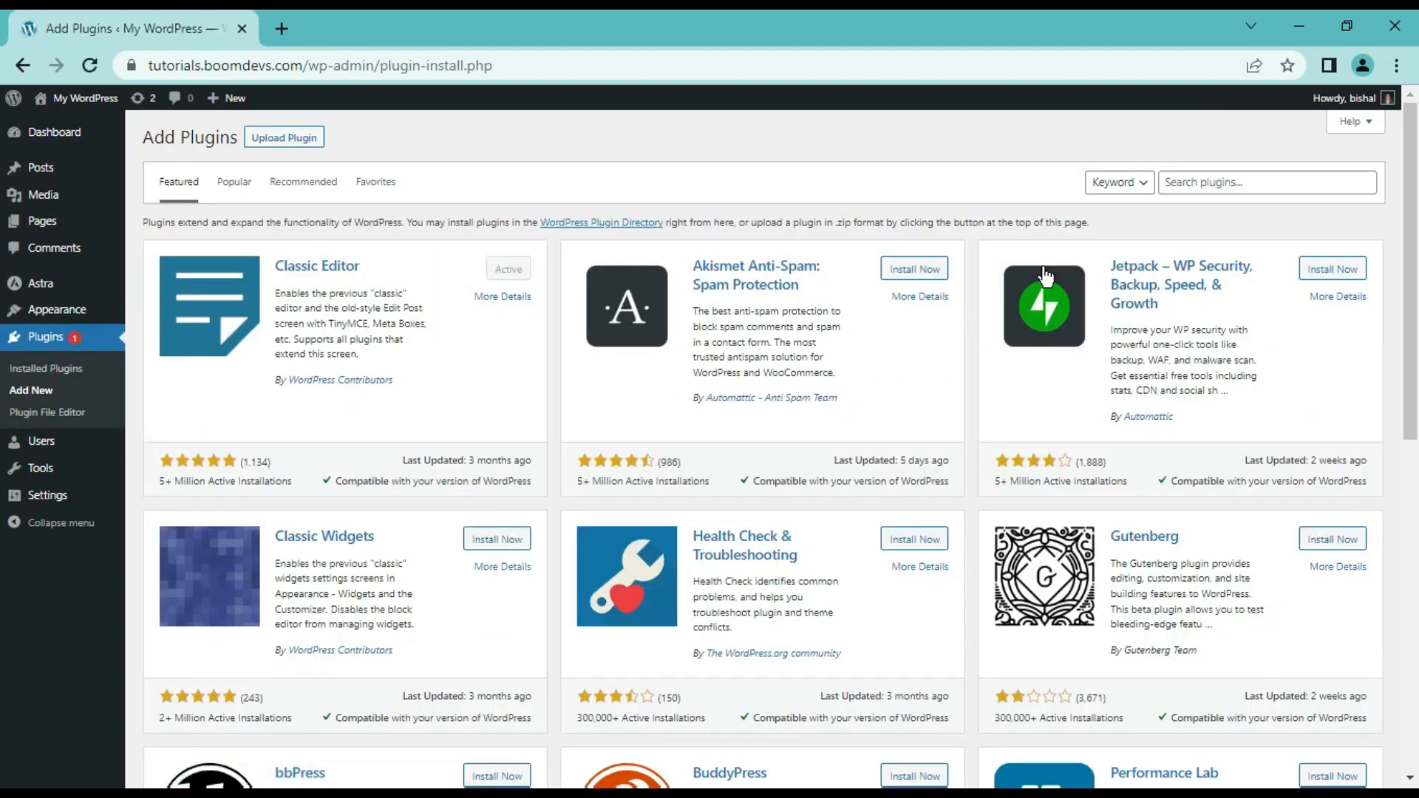
pyautogui.click(1179, 185)
pyautogui.hotkey('ctrl', 'v')
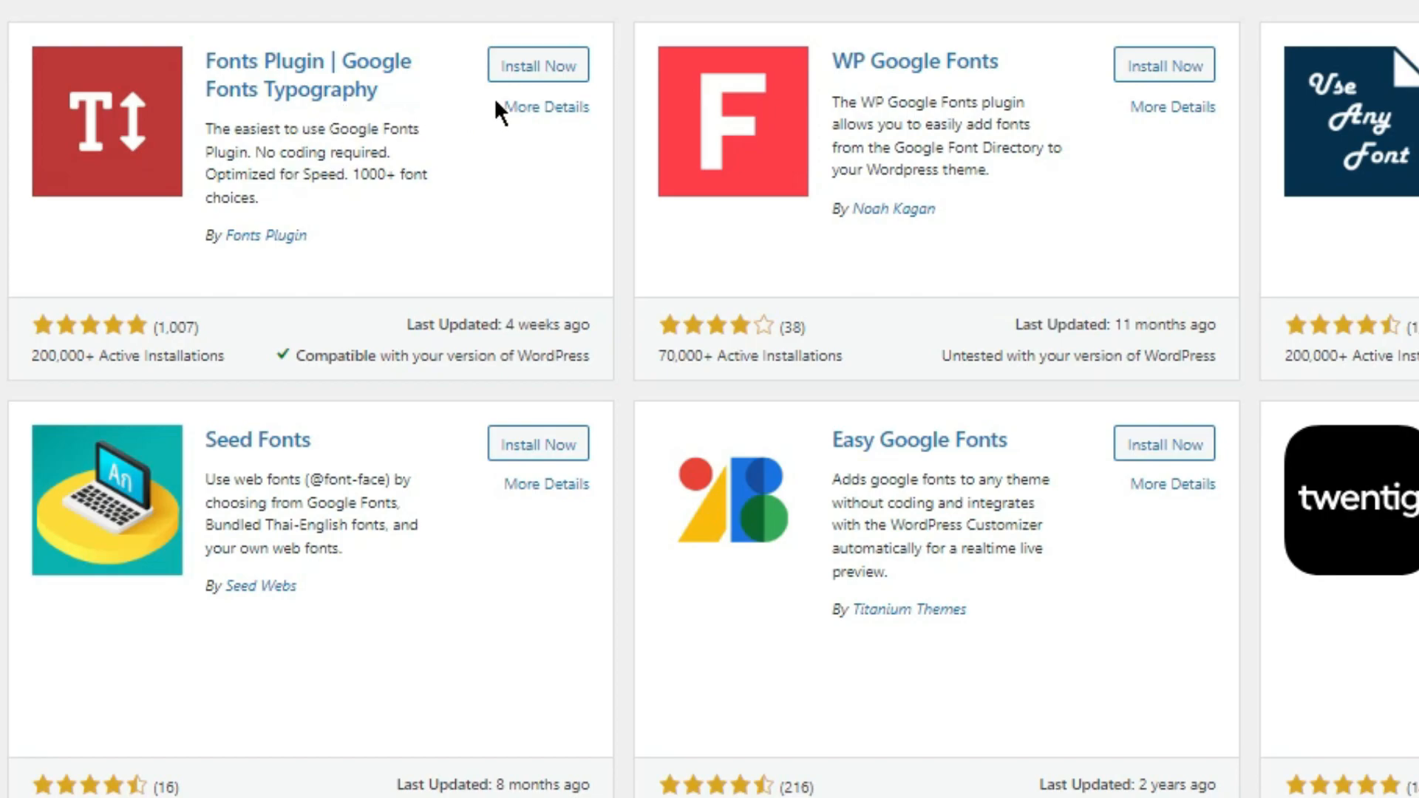
pyautogui.click(560, 74)
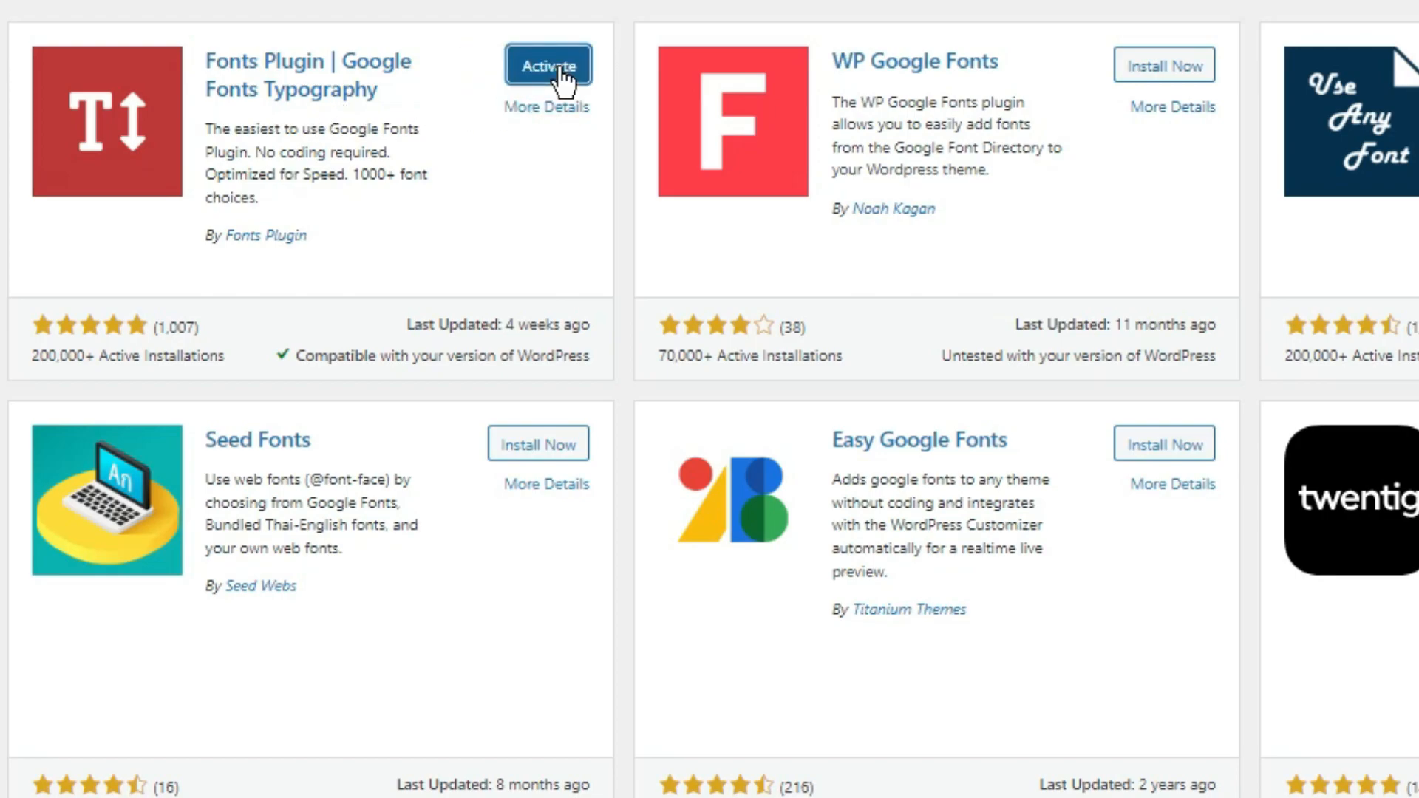
pyautogui.click(561, 74)
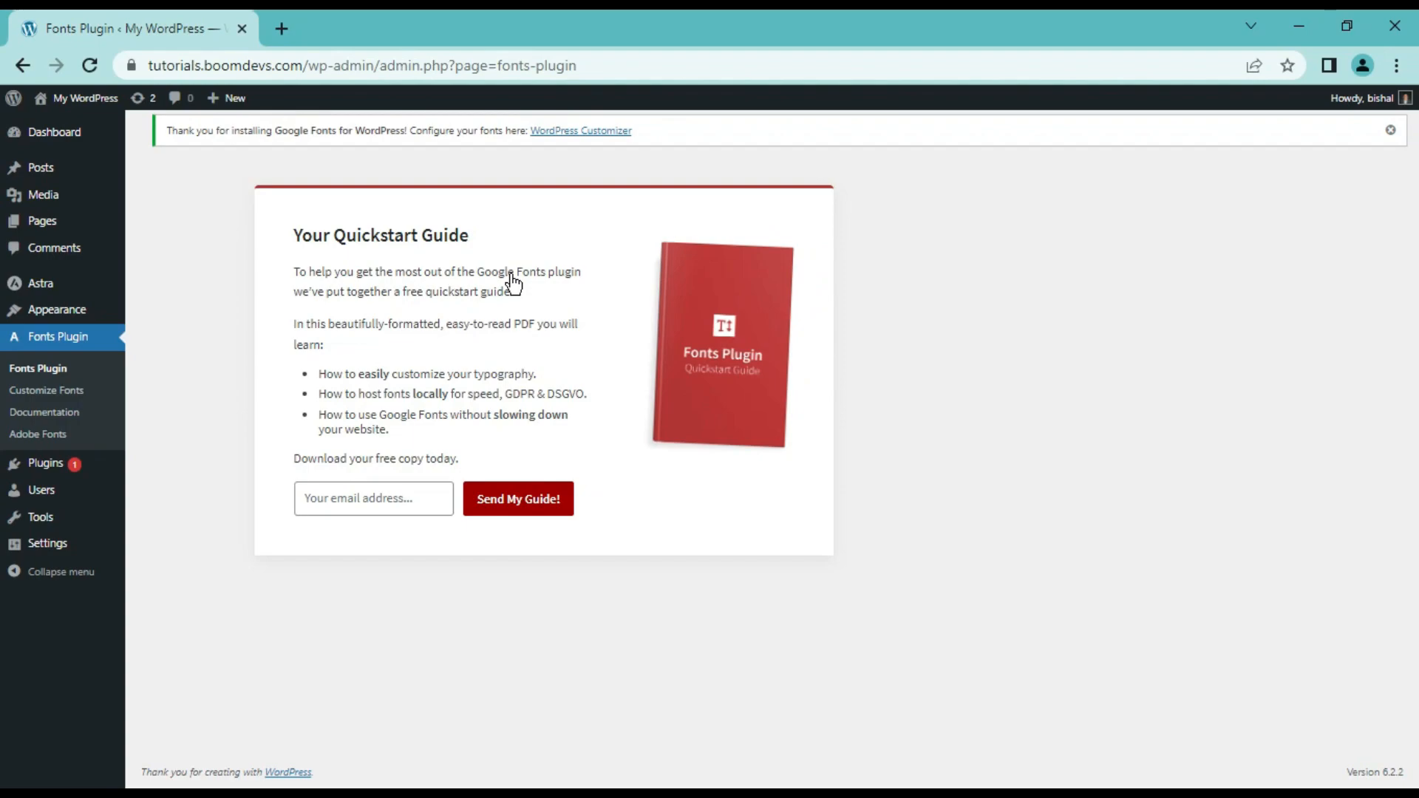
# - Open the Fonts Plugin's font customization and its Basic Settings in the Customizer
pyautogui.click(72, 370)
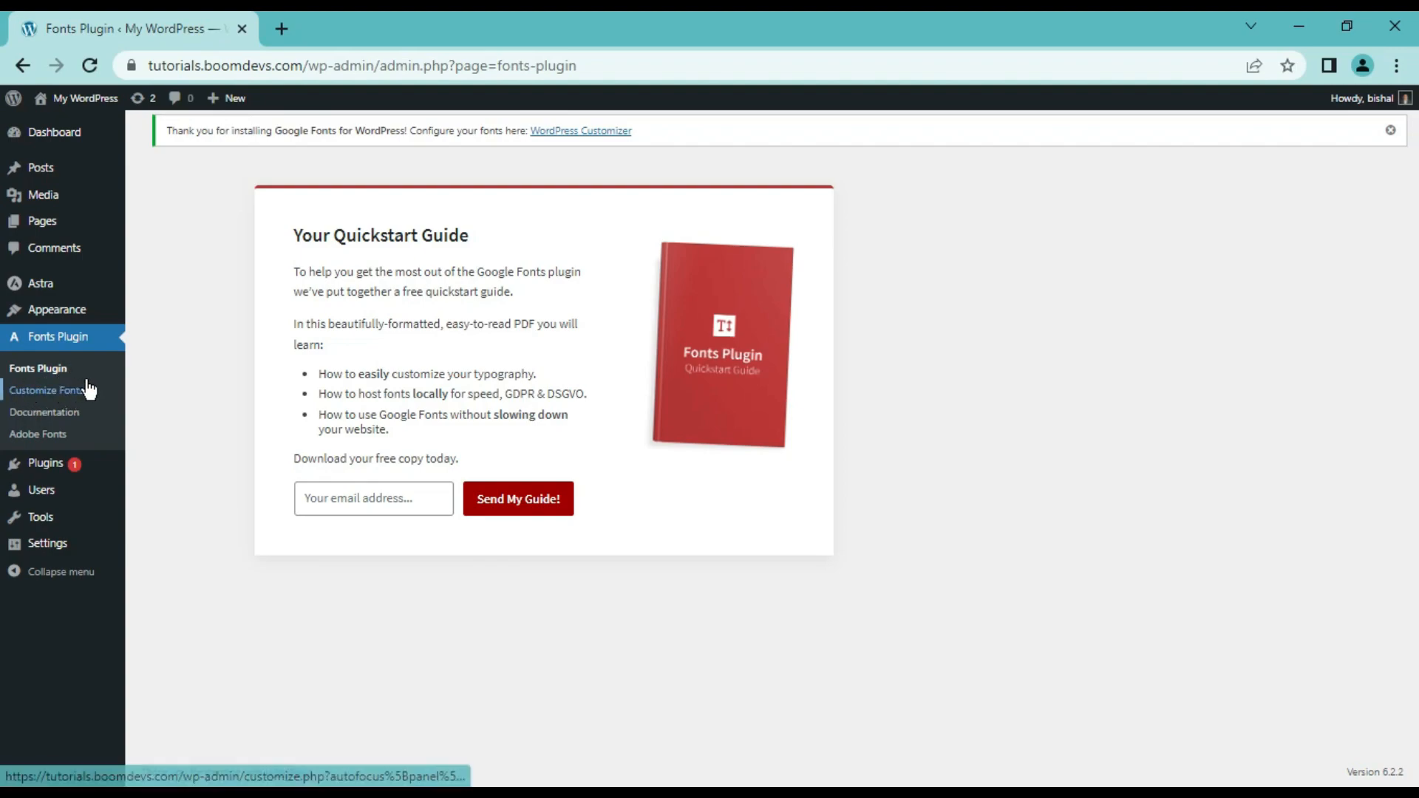
pyautogui.click(90, 391)
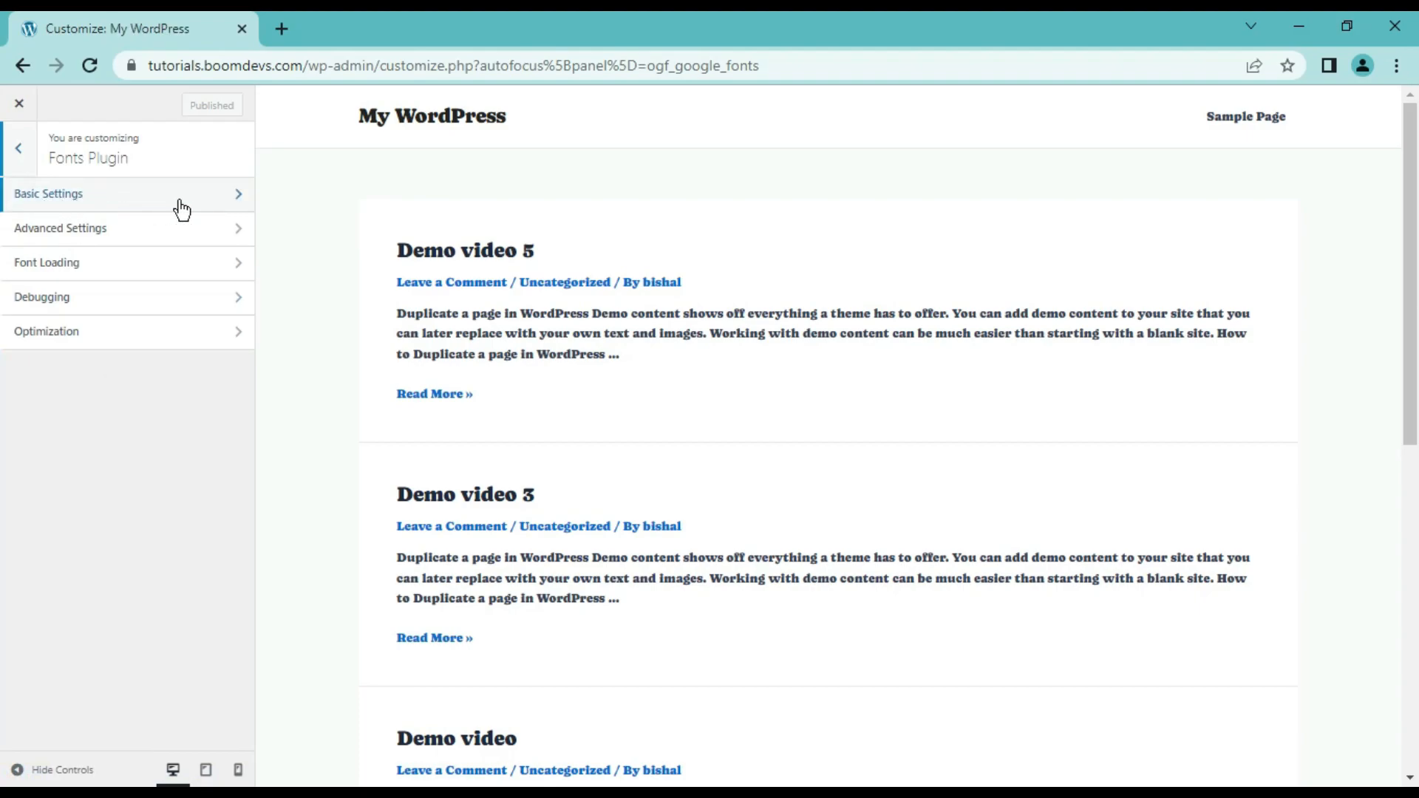
pyautogui.click(179, 203)
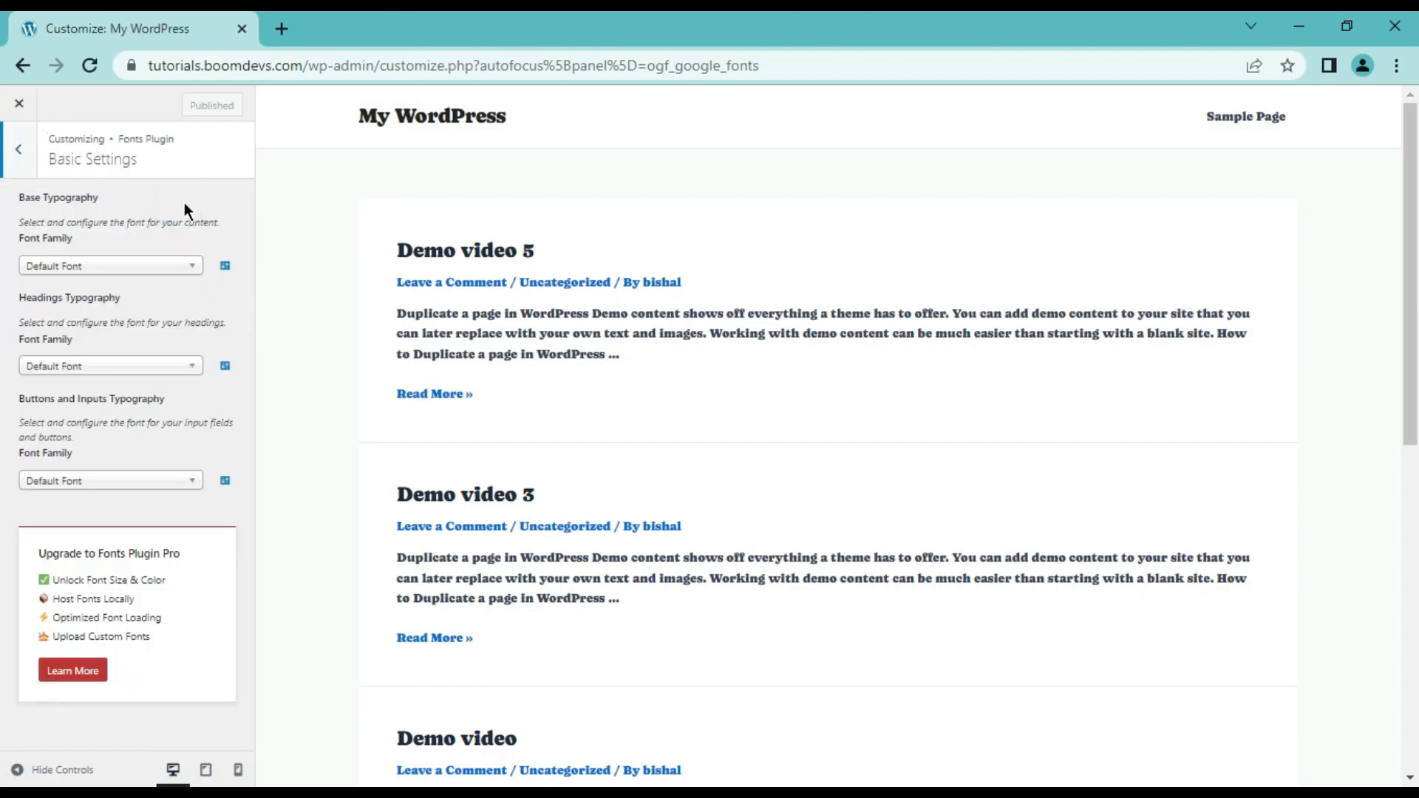
# - Set the Base Typography font family to Alexandria
pyautogui.click(164, 268)
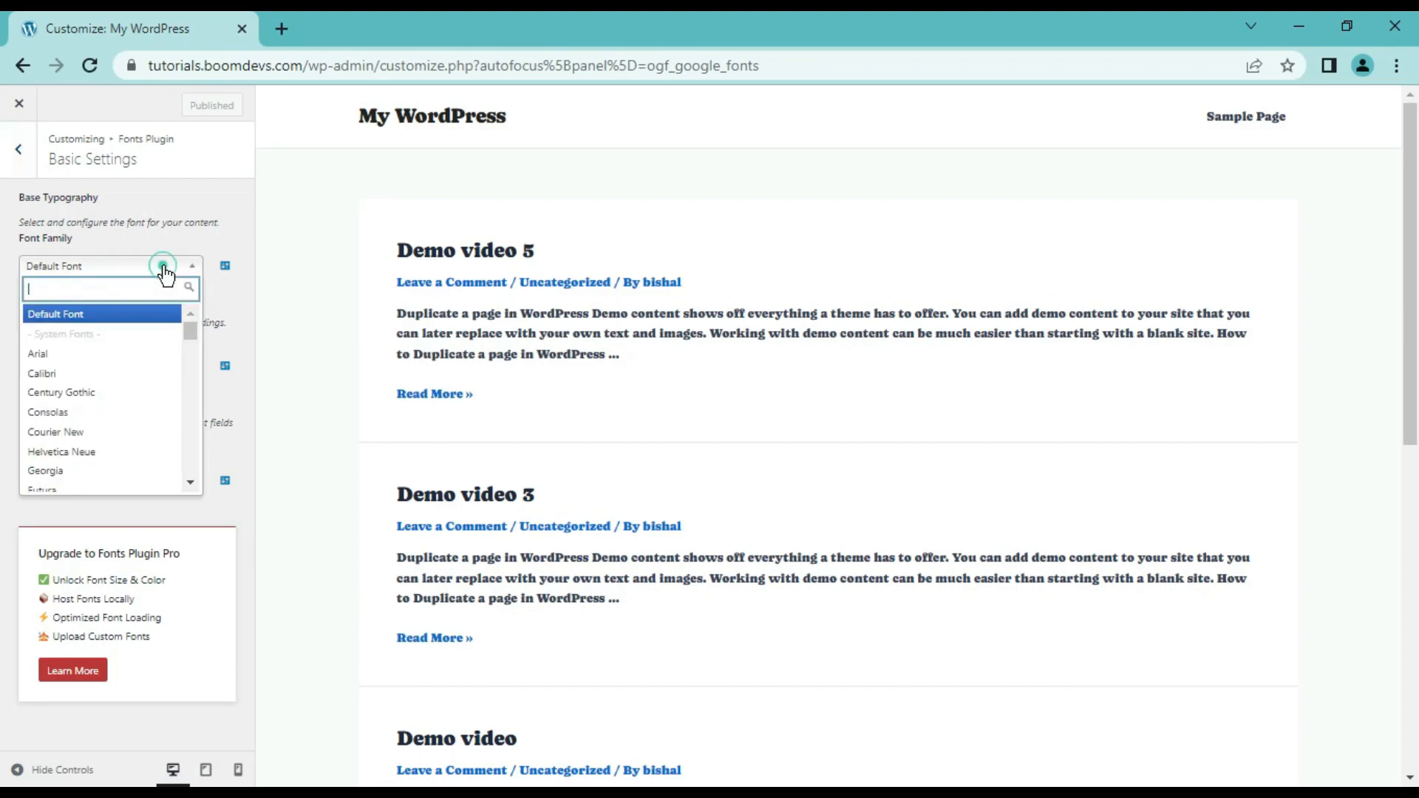
pyautogui.click(129, 373)
pyautogui.click(190, 266)
pyautogui.scroll(-5, 121, 412)
pyautogui.click(122, 428)
# - Try Aboreto and other font families for the Headings Typography
pyautogui.click(198, 380)
pyautogui.scroll(-5, 140, 480)
pyautogui.click(139, 509)
pyautogui.click(191, 366)
pyautogui.scroll(-5, 152, 491)
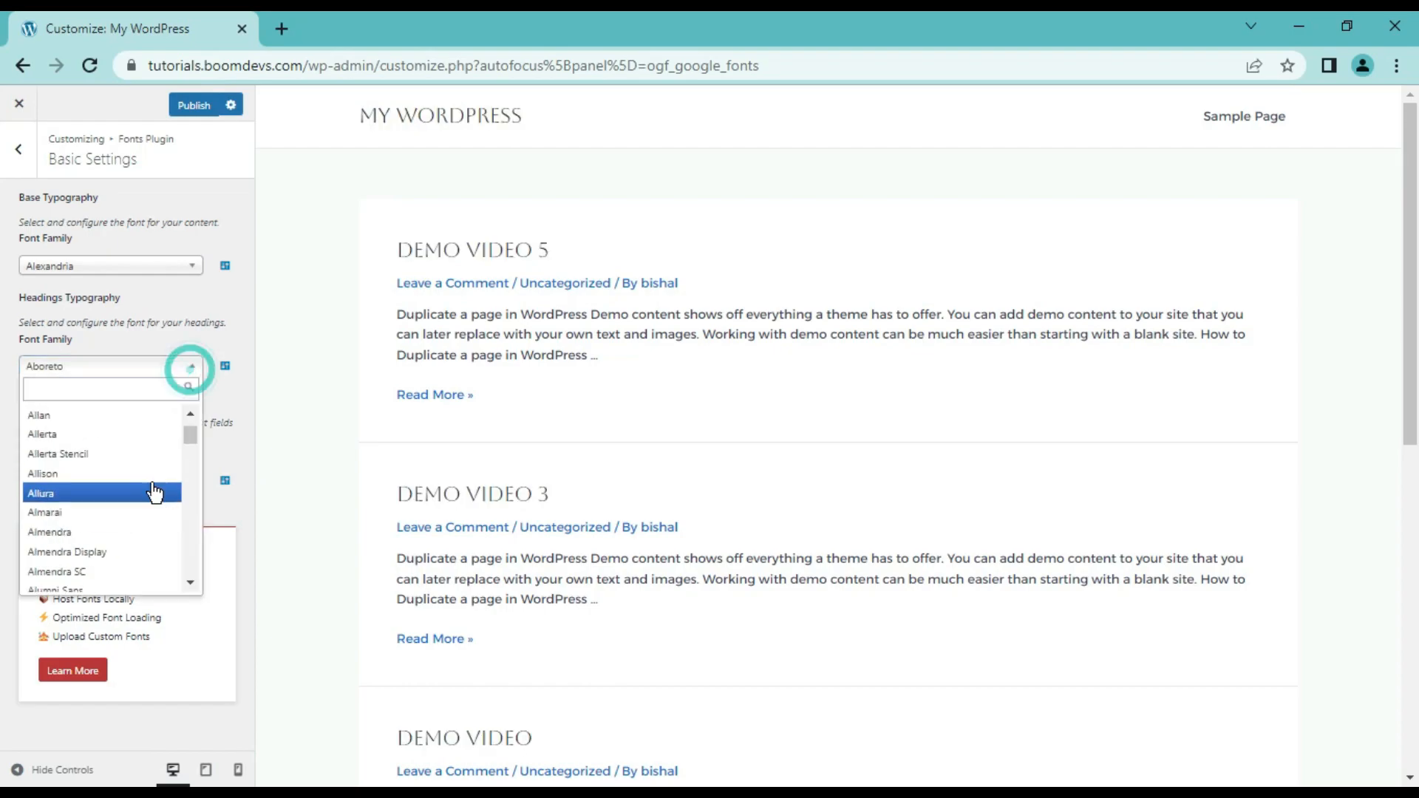
pyautogui.click(127, 517)
pyautogui.click(184, 368)
pyautogui.scroll(-5, 124, 549)
pyautogui.click(124, 551)
# - Set the Headings Typography font family to Ceviche One and publish the changes
pyautogui.click(189, 367)
pyautogui.scroll(-5, 121, 543)
pyautogui.click(121, 547)
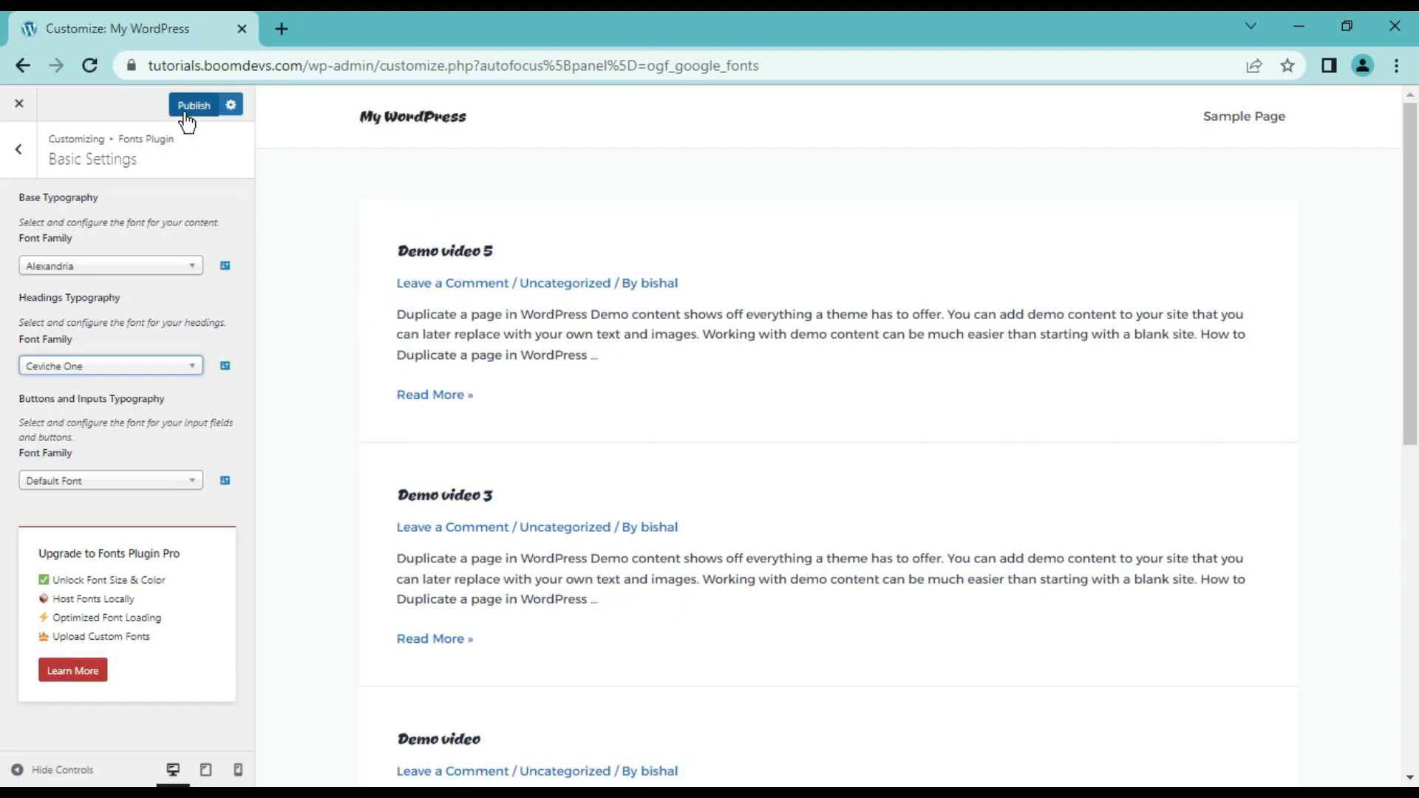
pyautogui.click(210, 112)
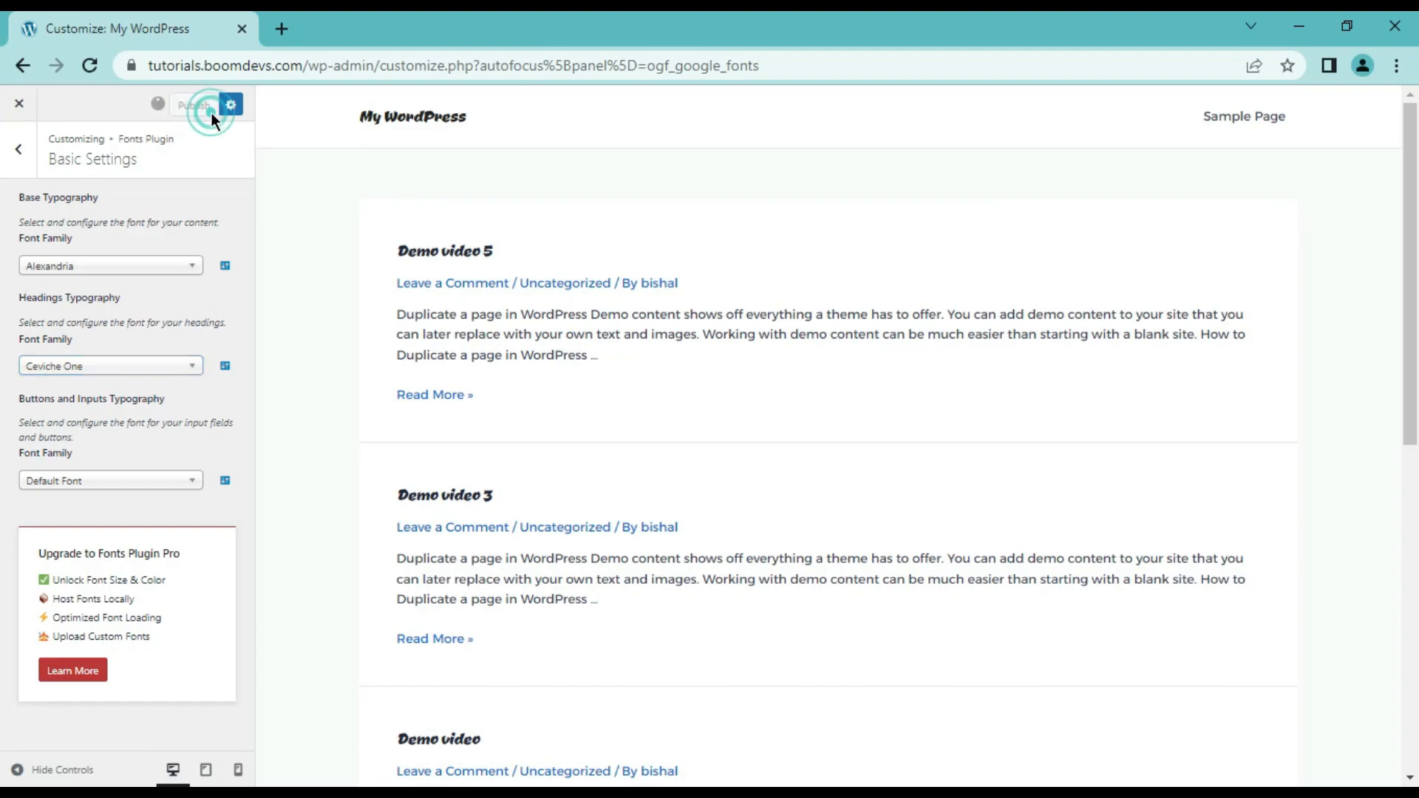